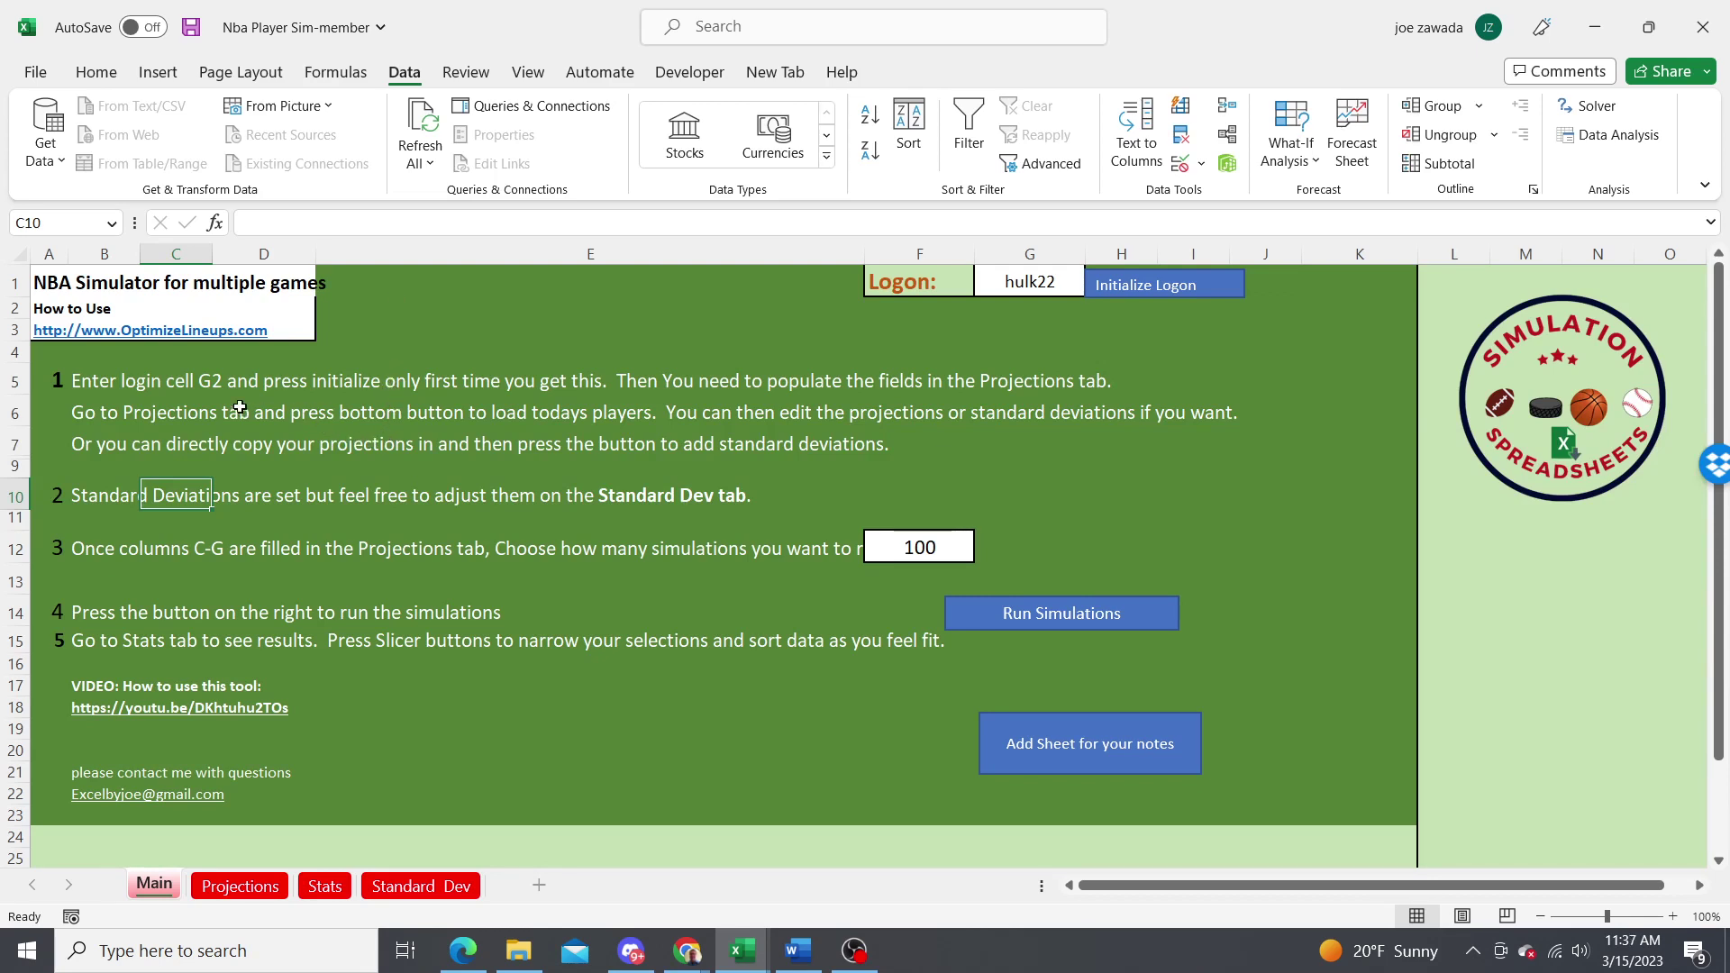
# Review salaries, projections and standard deviations in the Projections sheet's player table.
pyautogui.click(154, 385)
pyautogui.press('Down')
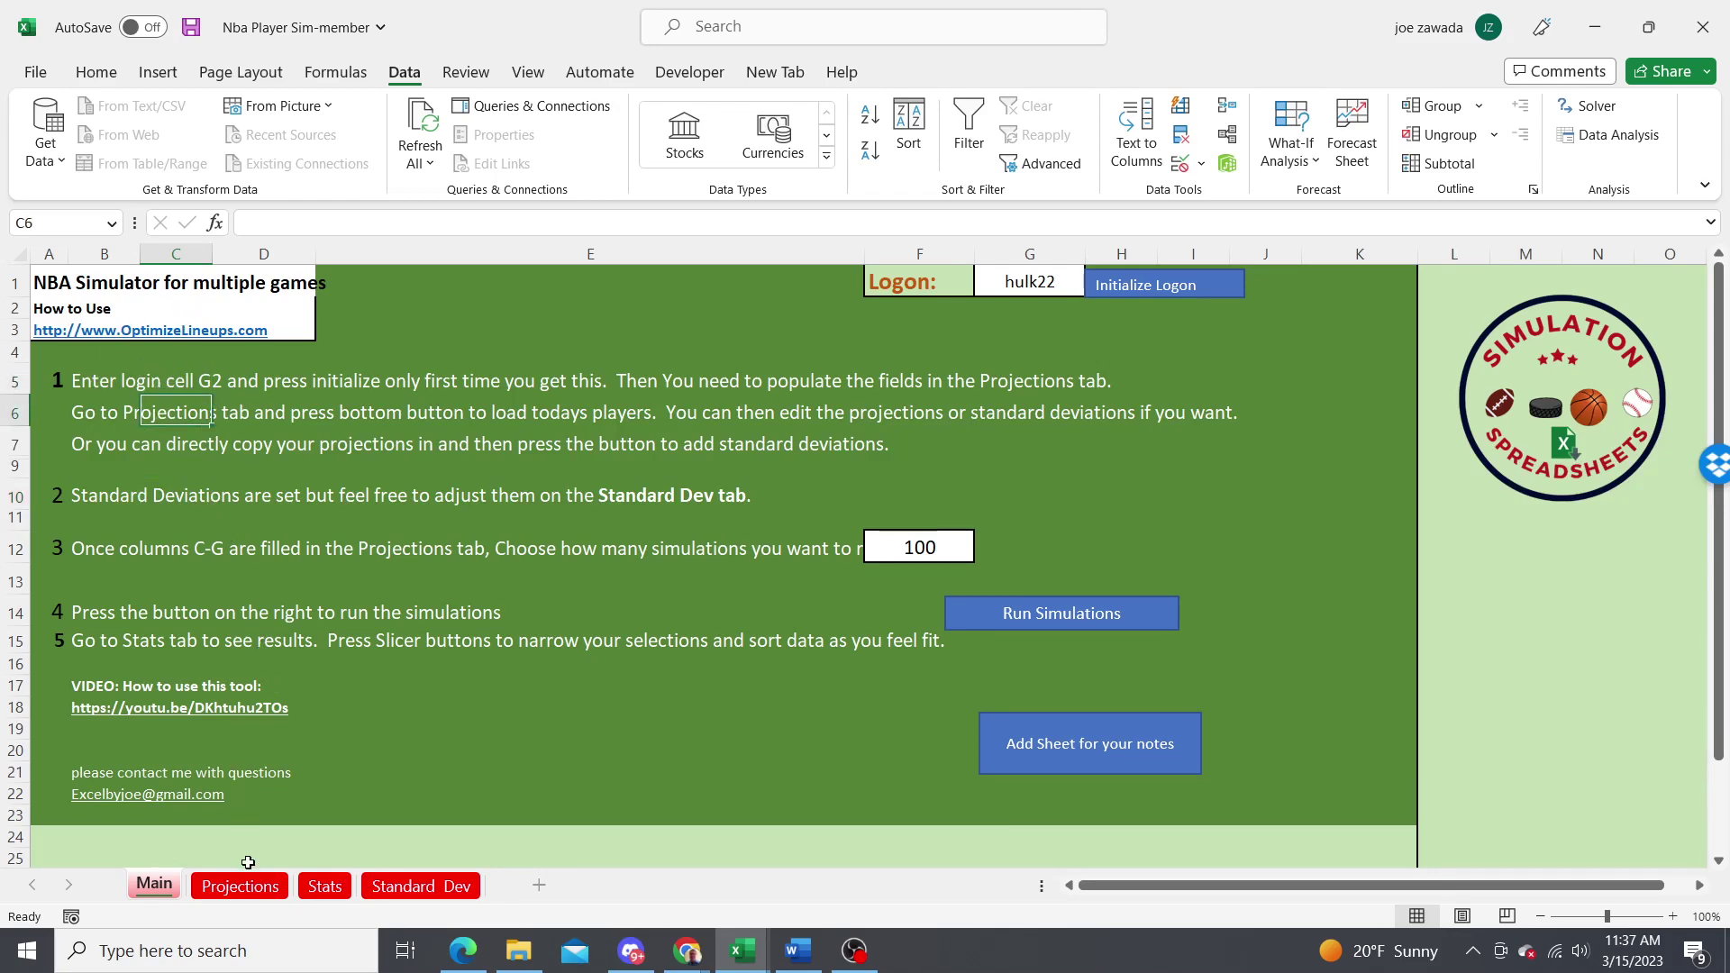
pyautogui.click(247, 890)
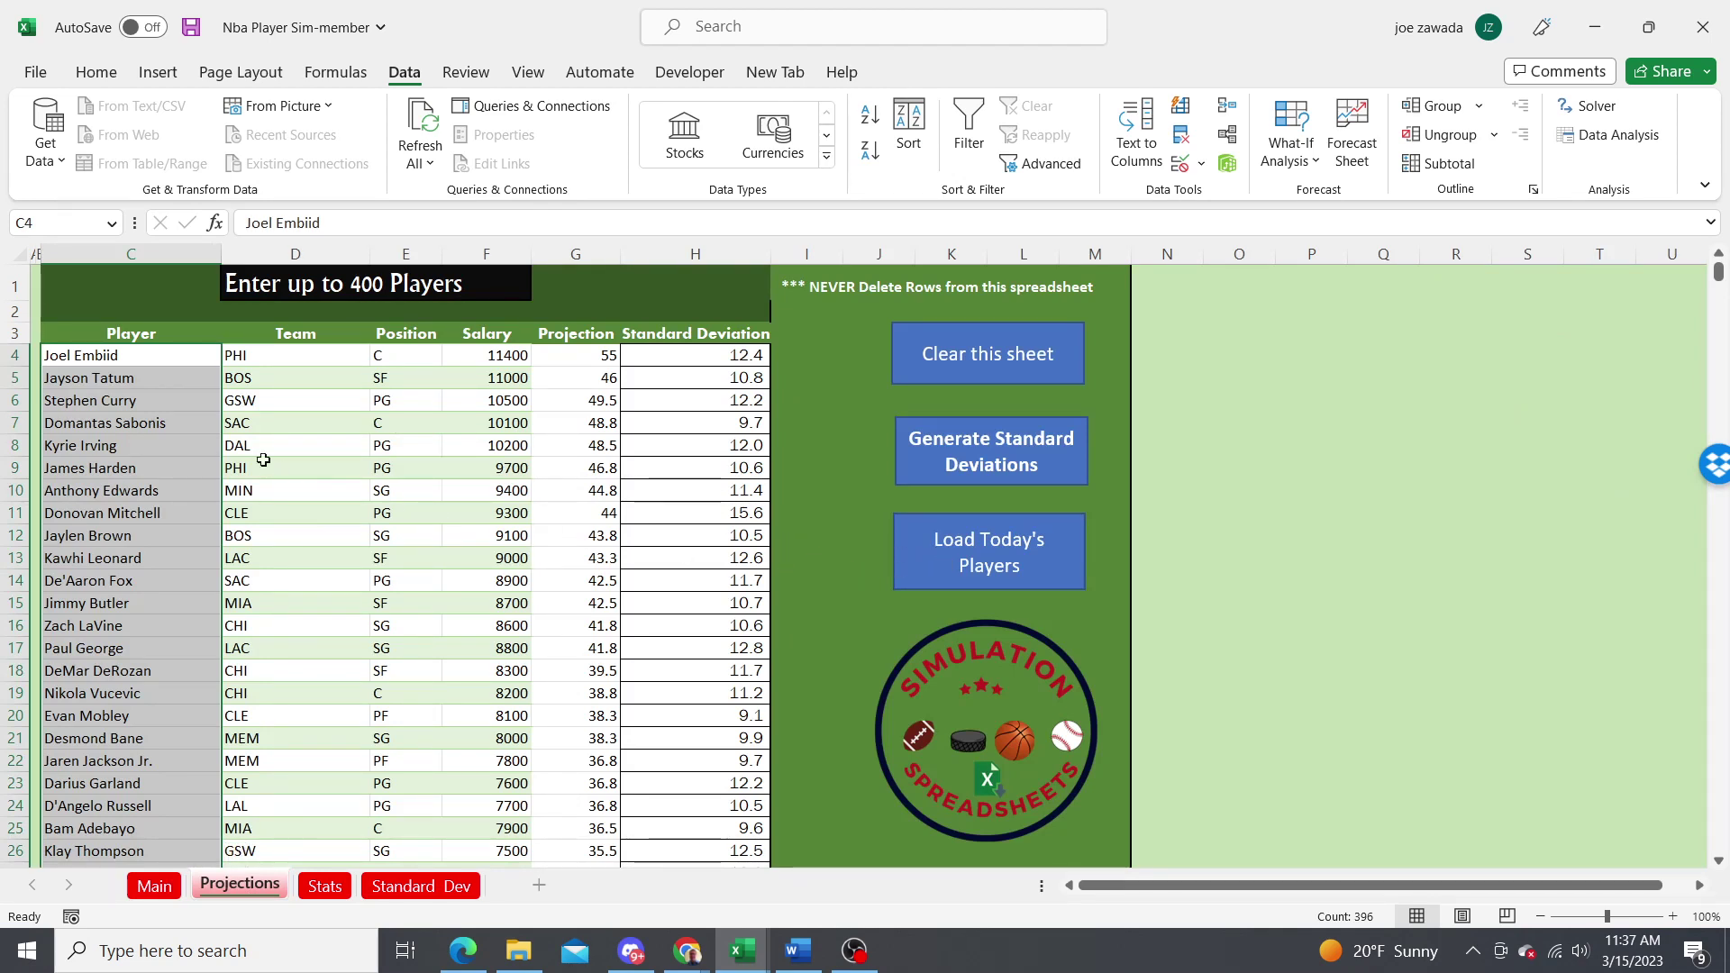
pyautogui.click(501, 407)
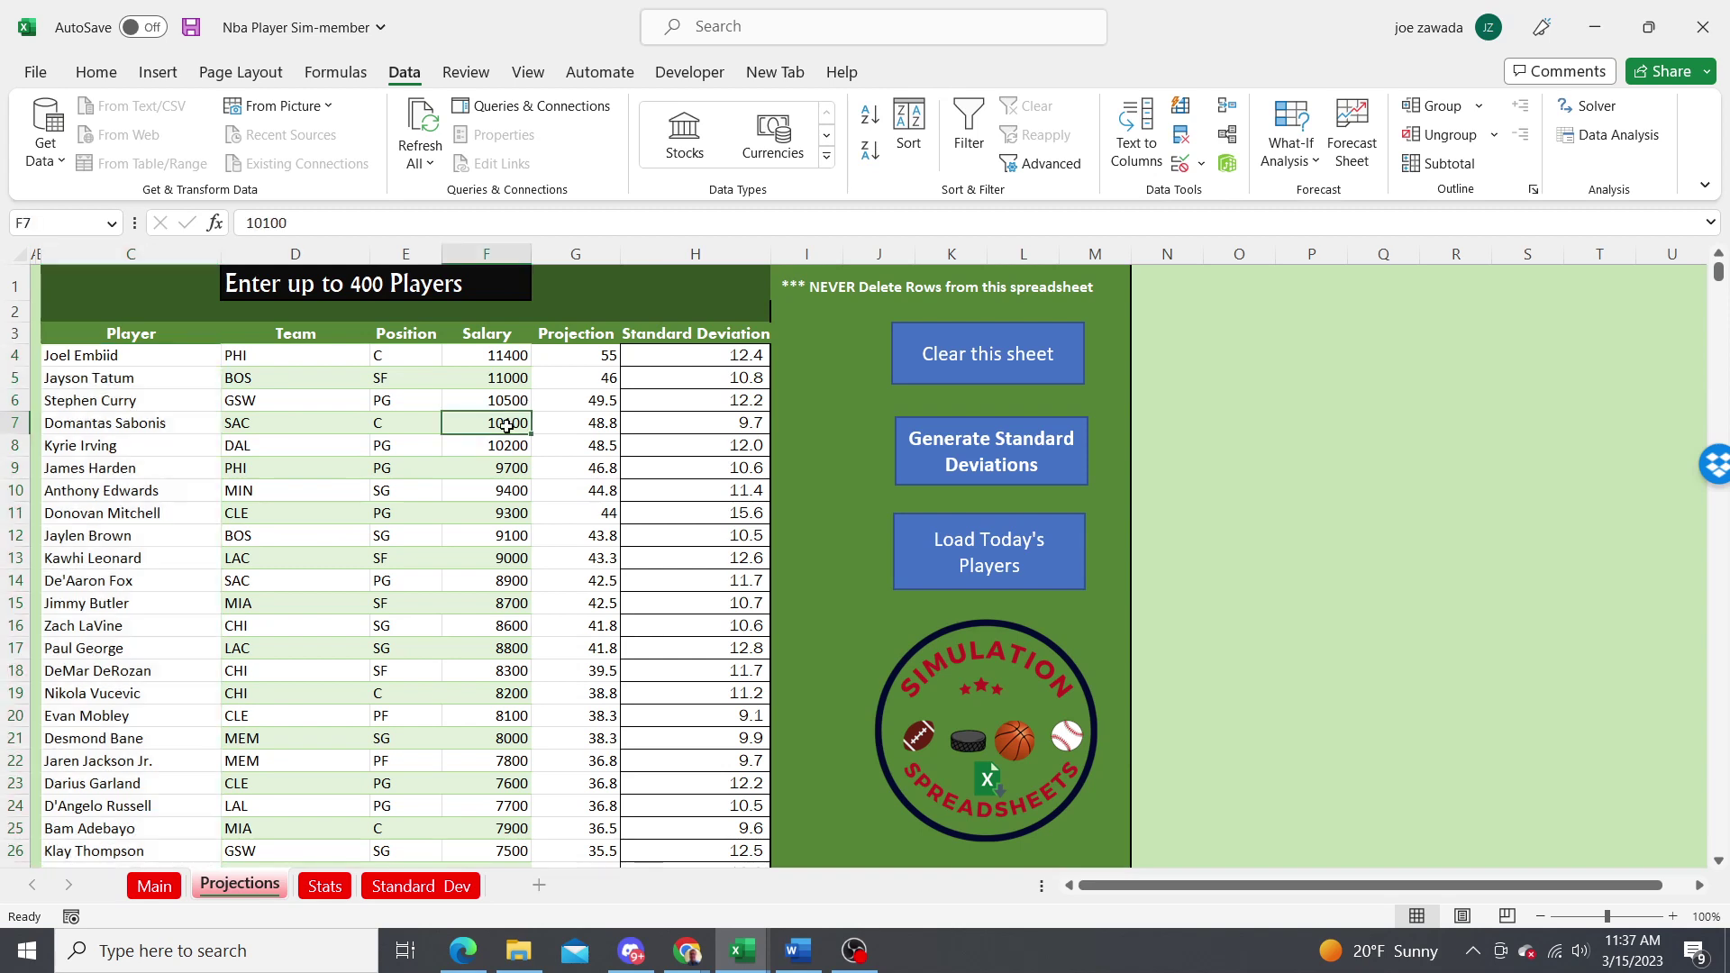
pyautogui.click(586, 411)
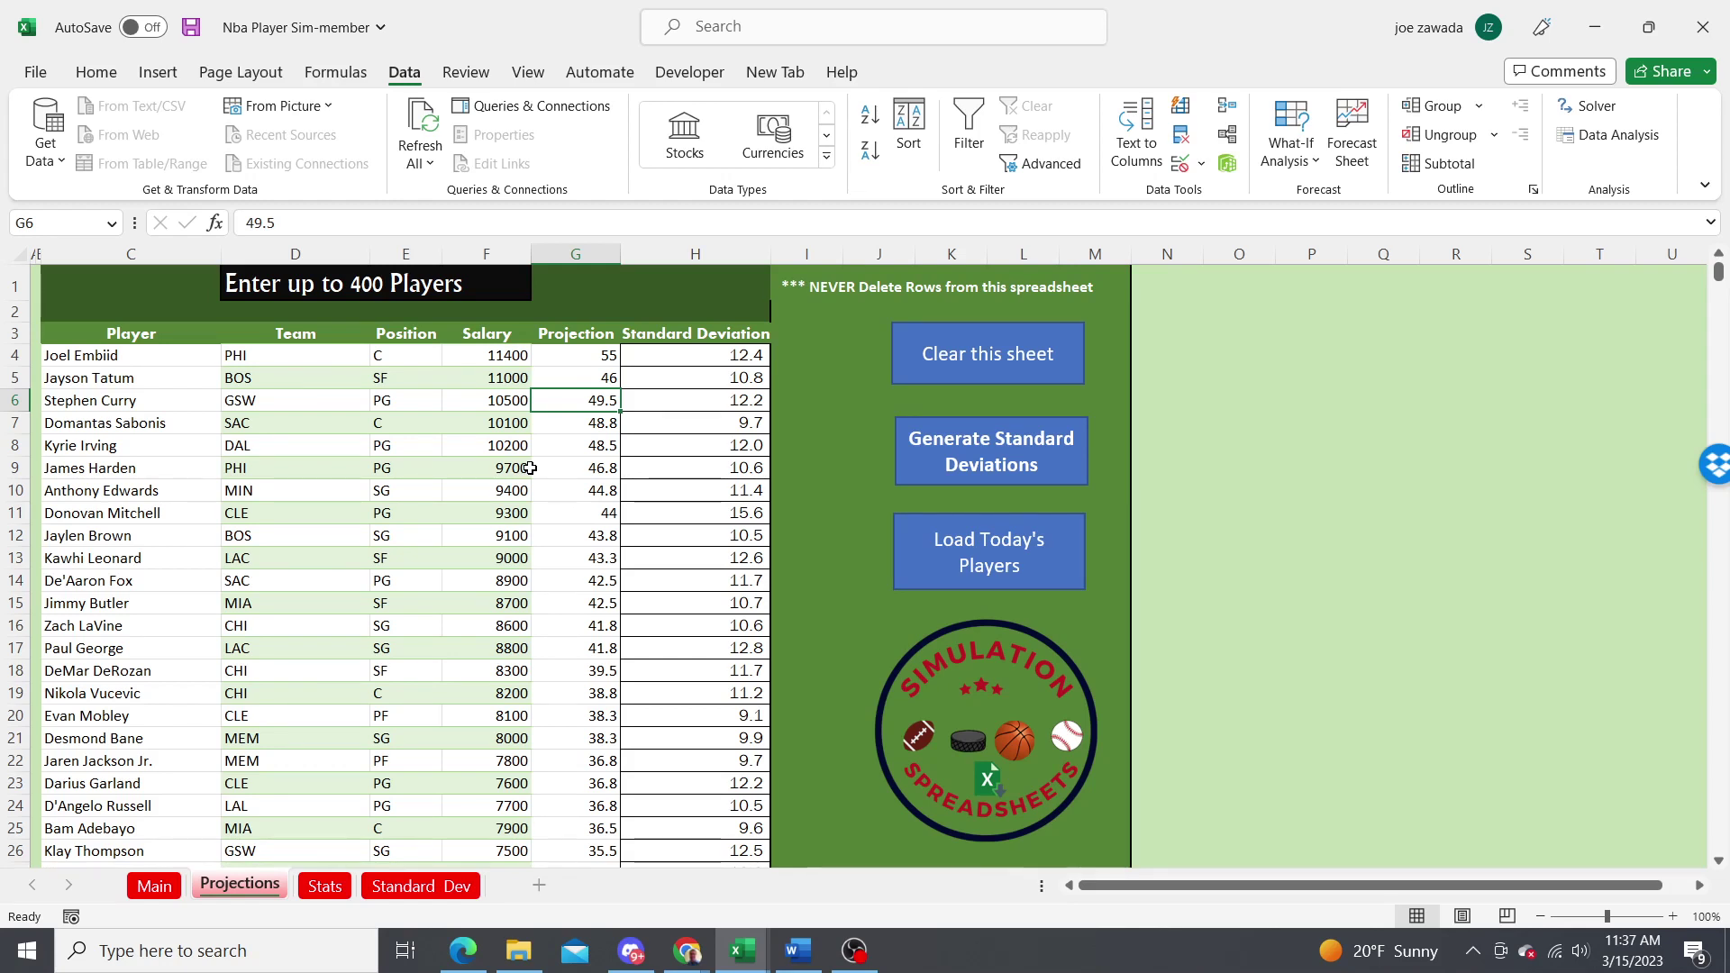
pyautogui.click(688, 447)
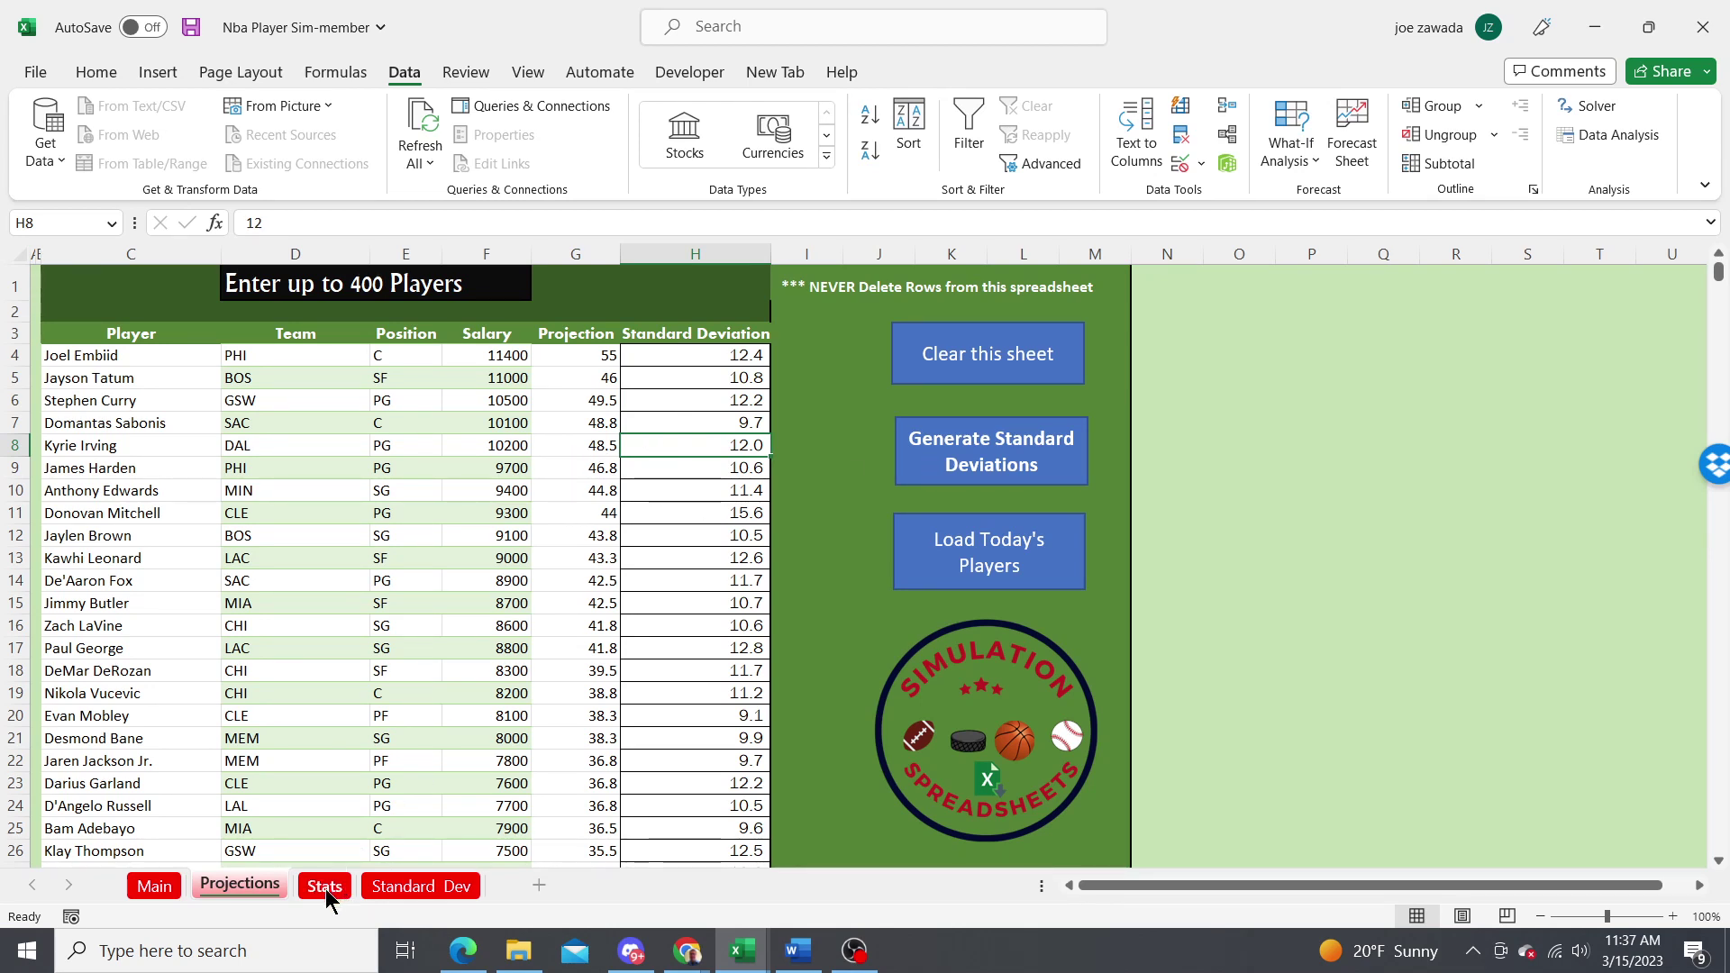
# Check the simulation count choices on the Main sheet, leaving the count unchanged.
pyautogui.click(157, 888)
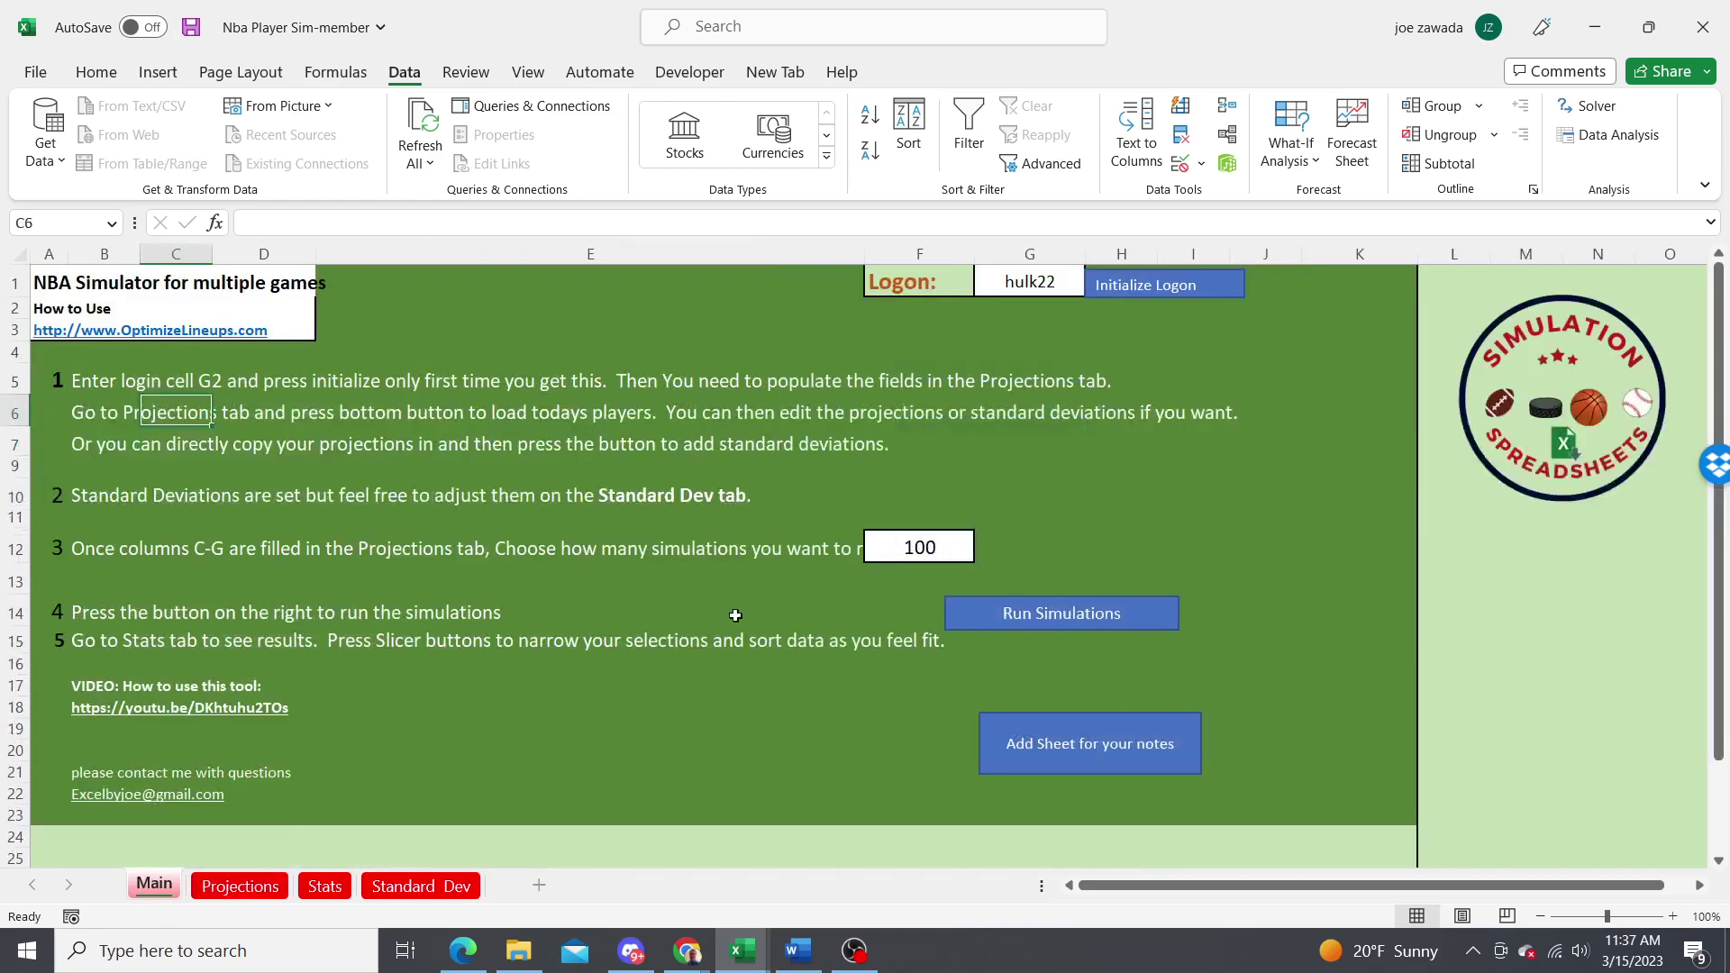
pyautogui.click(917, 551)
pyautogui.click(986, 553)
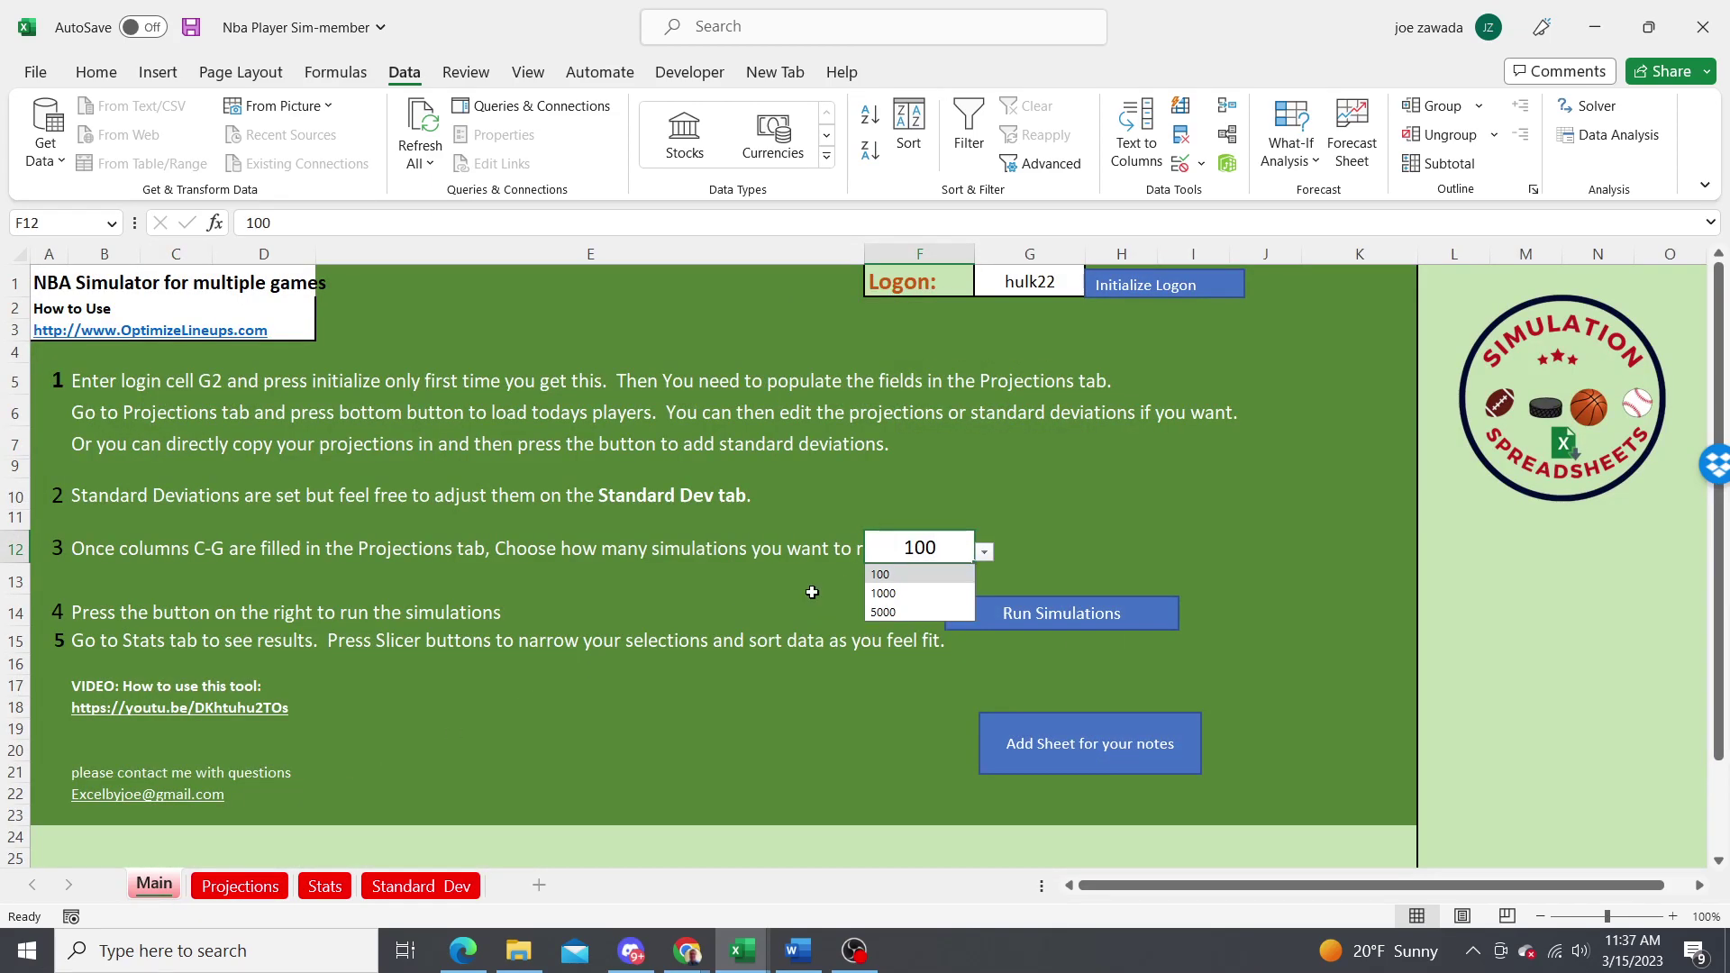
pyautogui.click(750, 612)
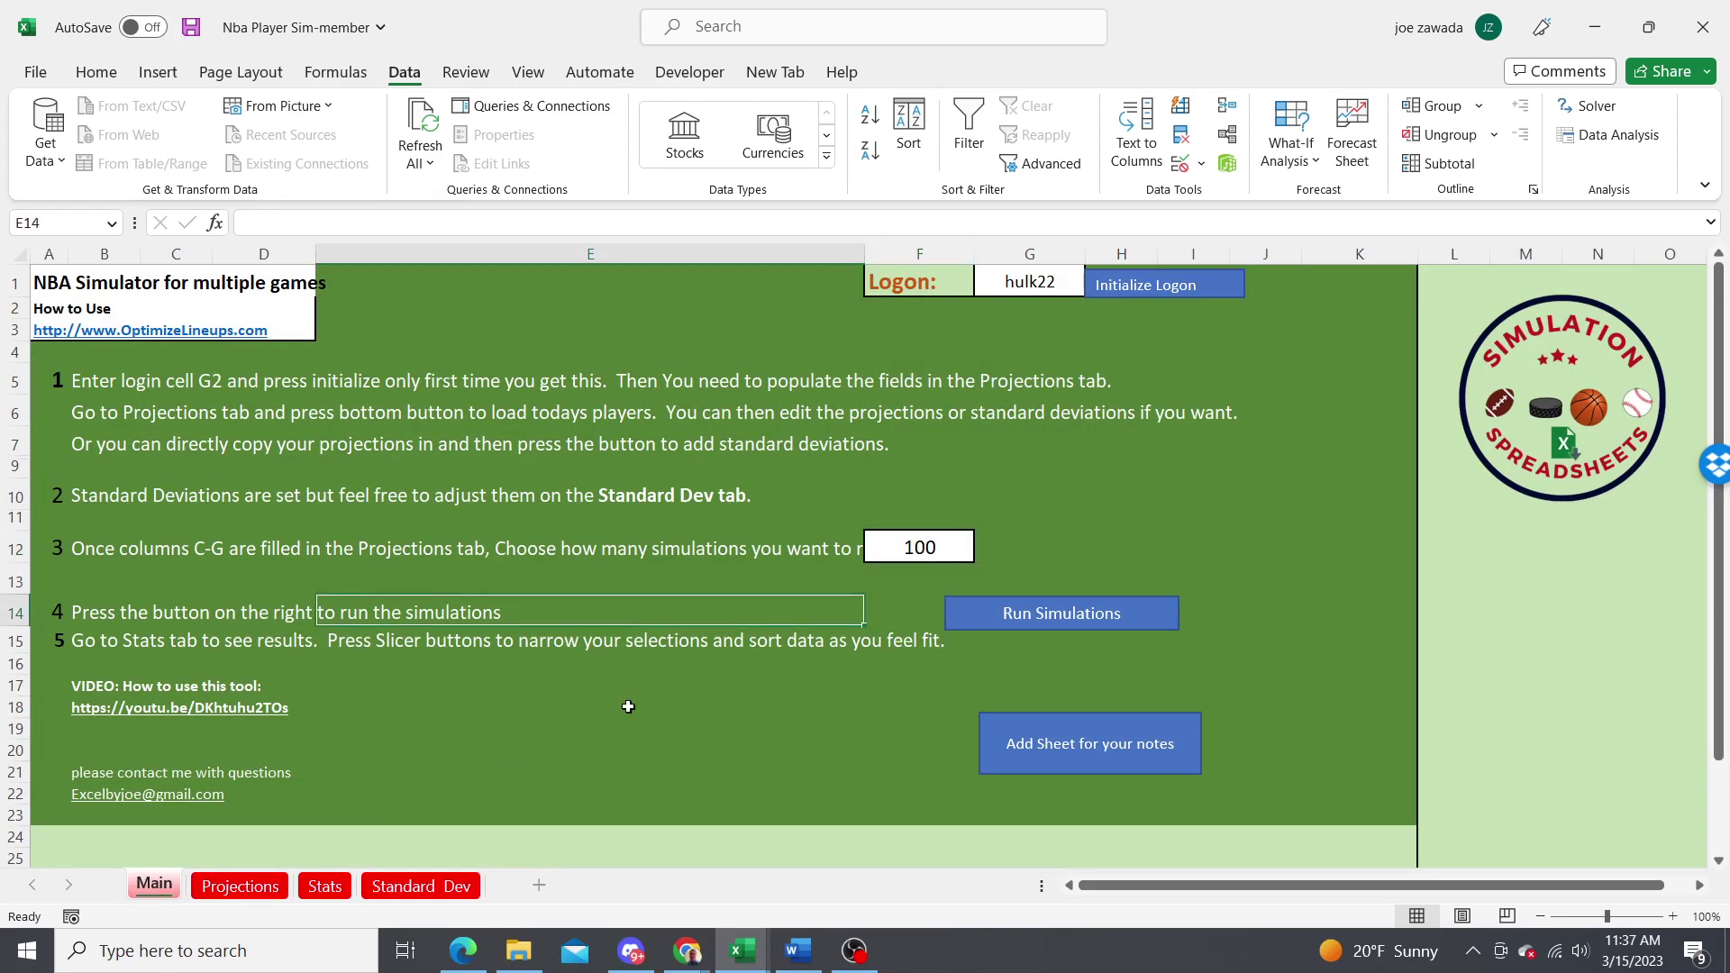
# Show every team on the Stats sheet by clearing the Tm slicer, then check a 6x percentage.
pyautogui.click(345, 885)
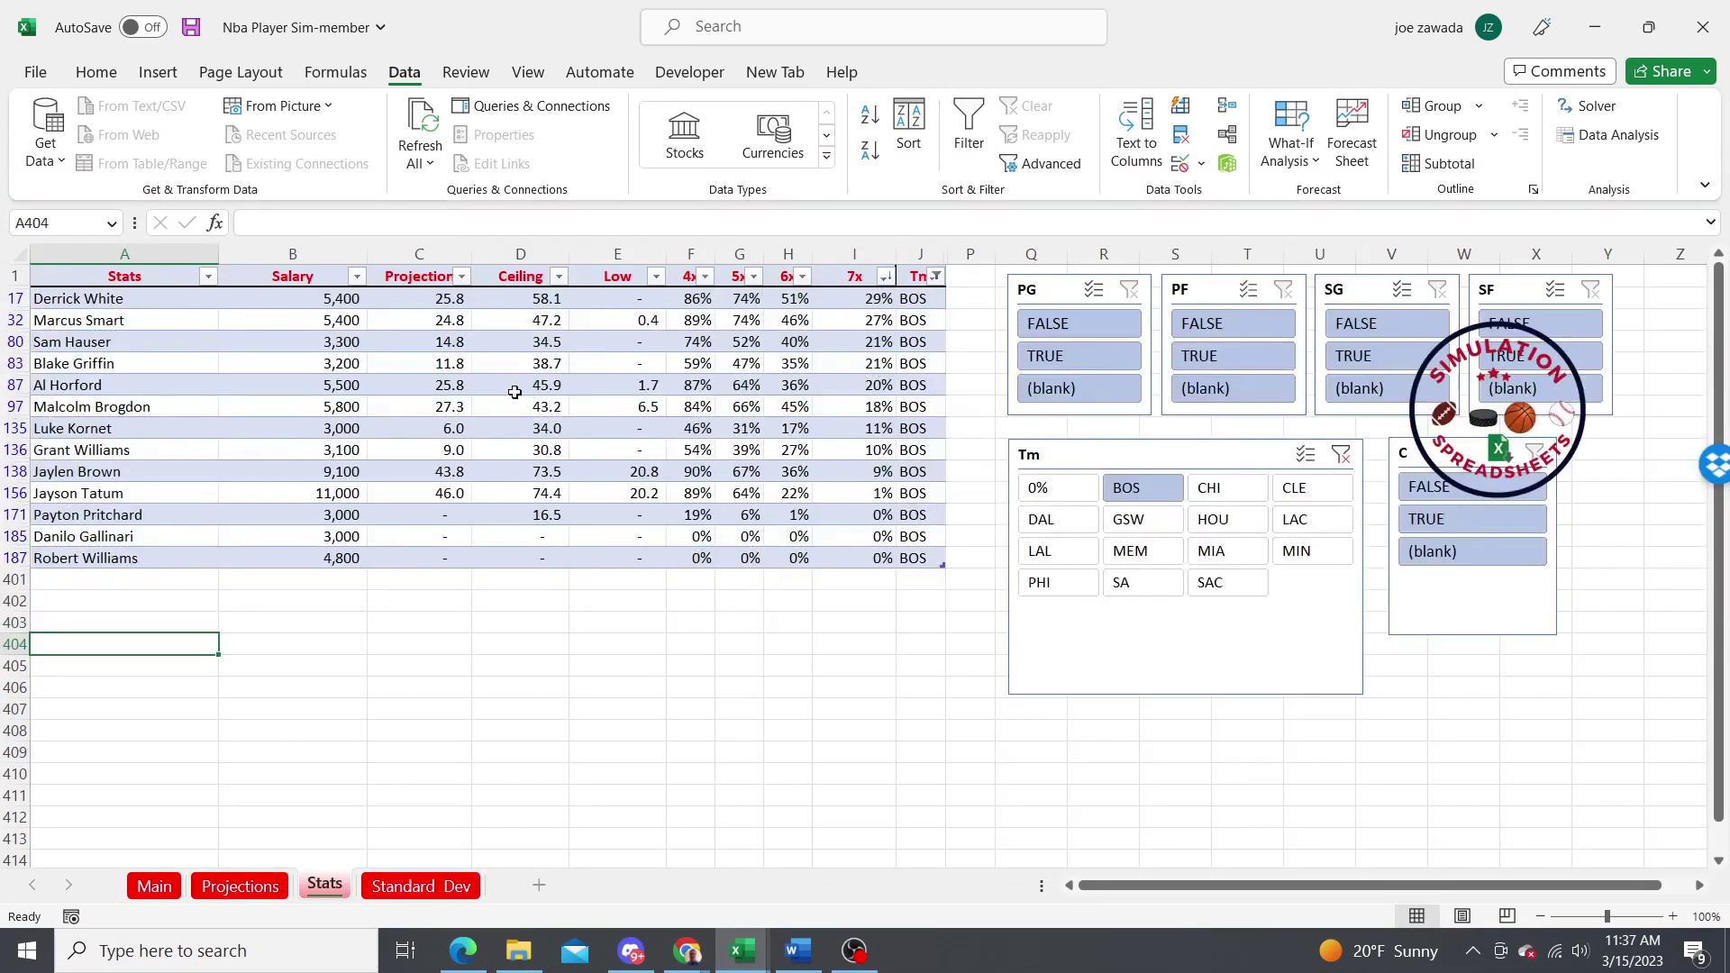
pyautogui.click(1340, 453)
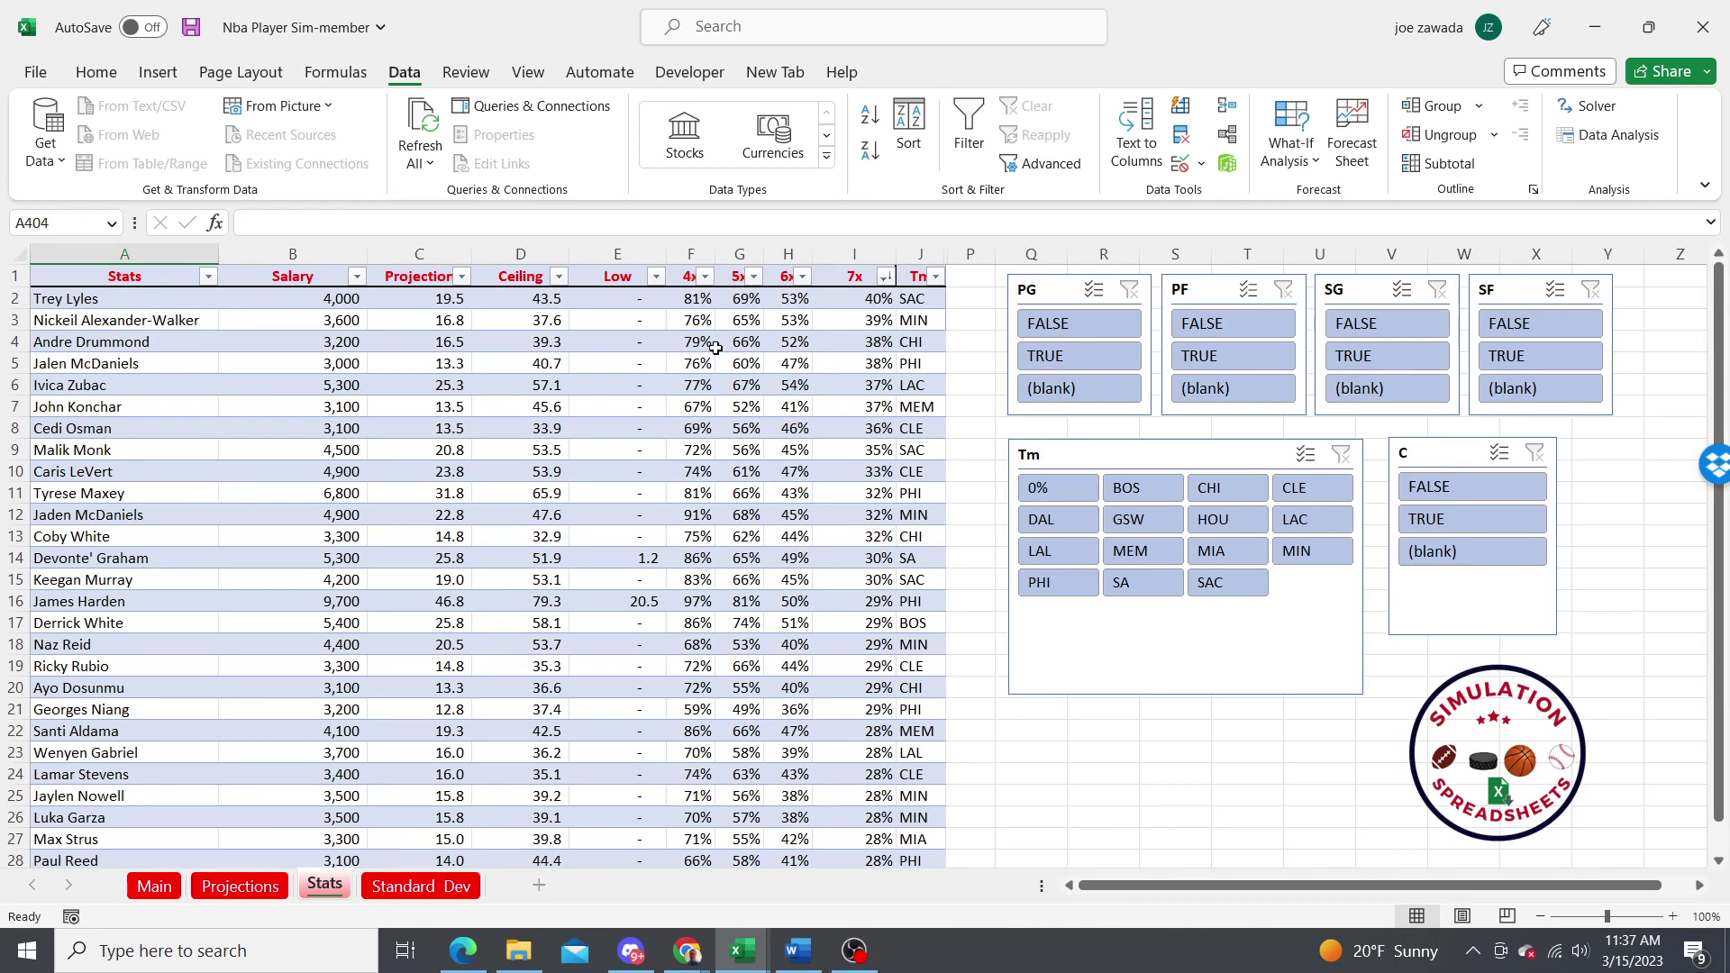
pyautogui.click(796, 326)
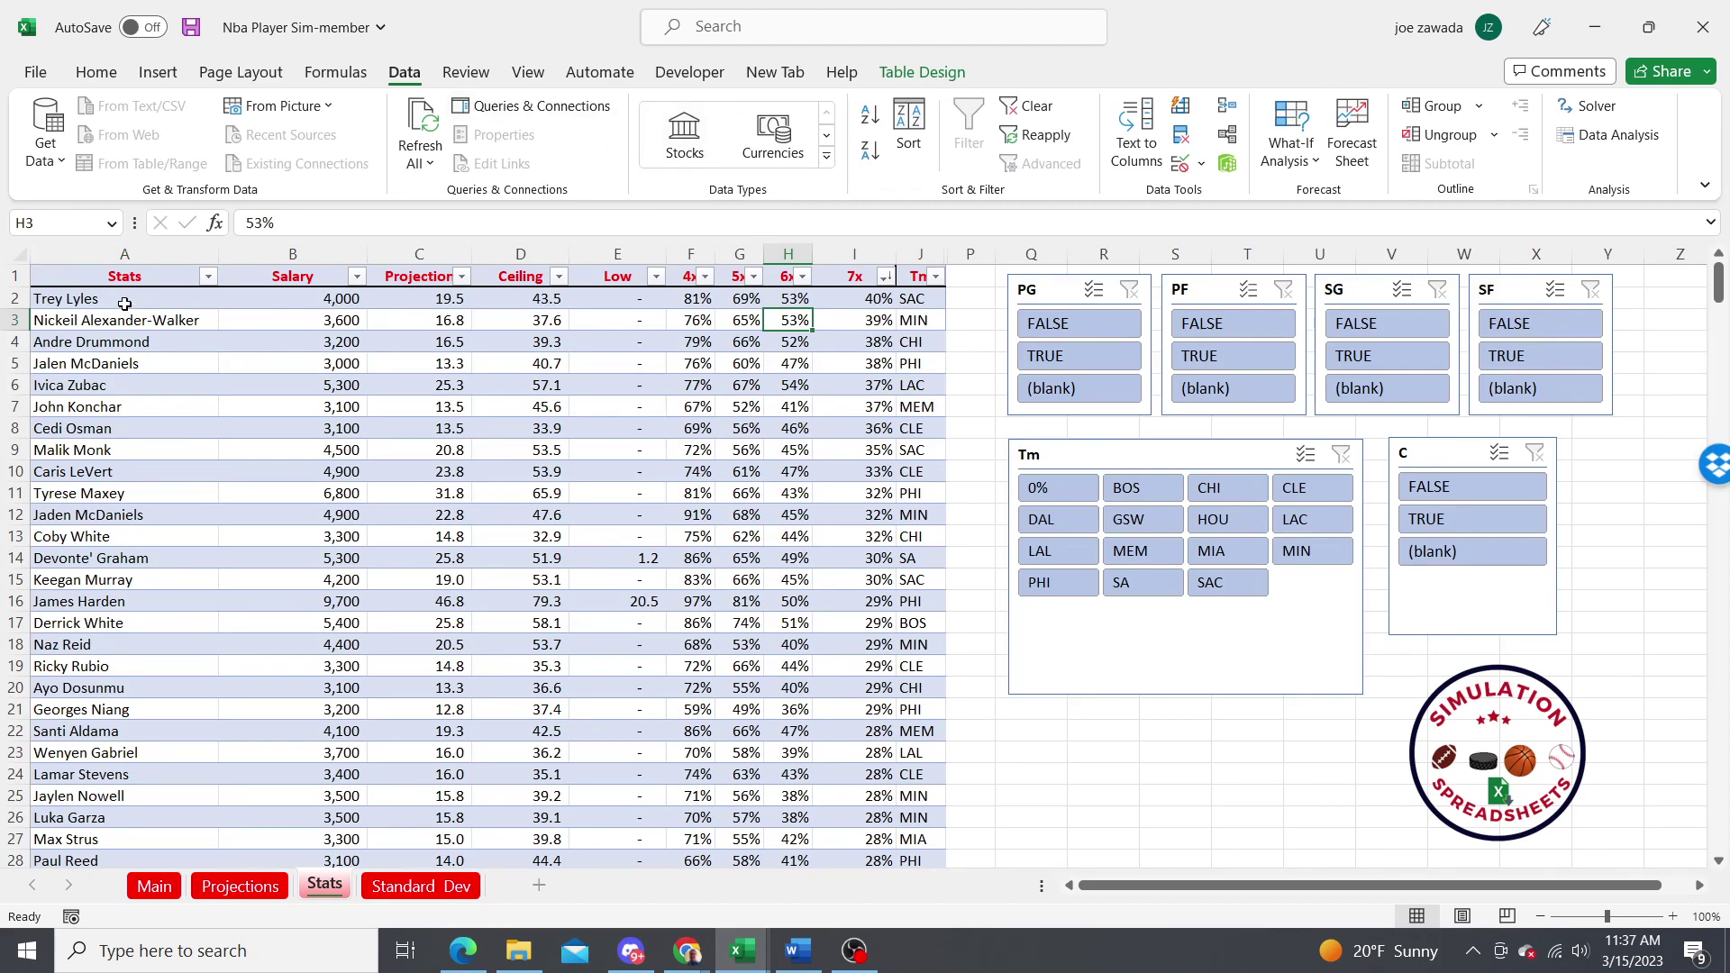
# Review two players' rows in the Stats results, including one player's salary.
pyautogui.click(108, 385)
pyautogui.click(102, 450)
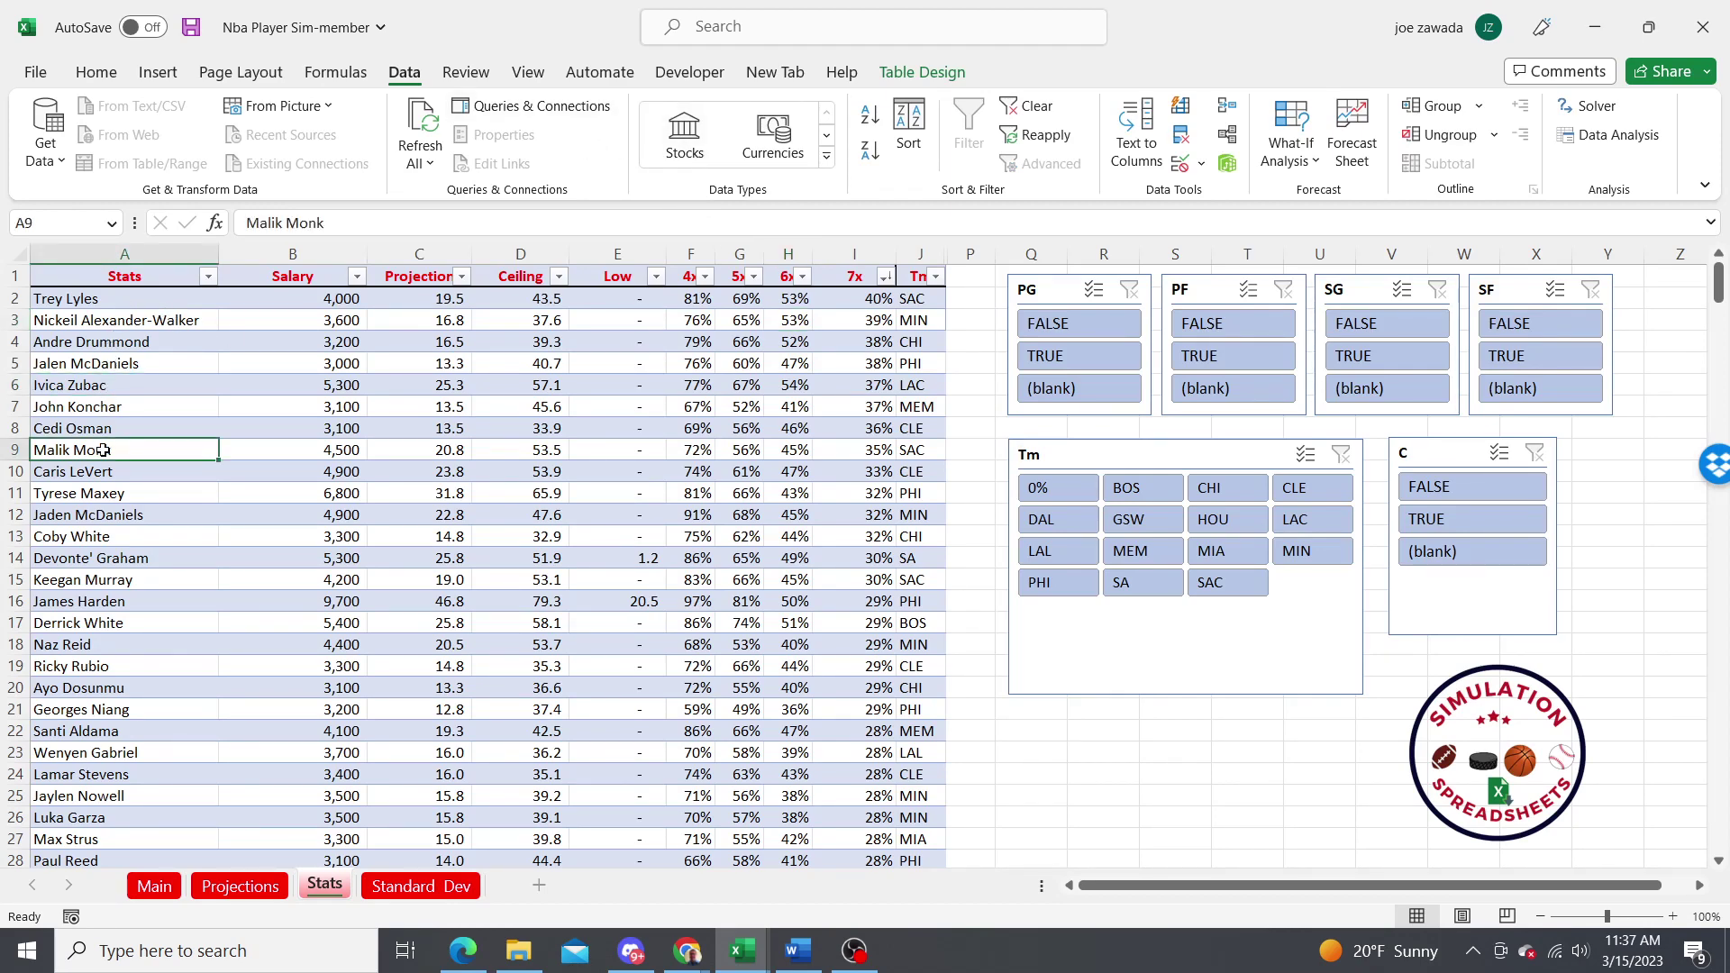
pyautogui.click(194, 384)
pyautogui.click(284, 383)
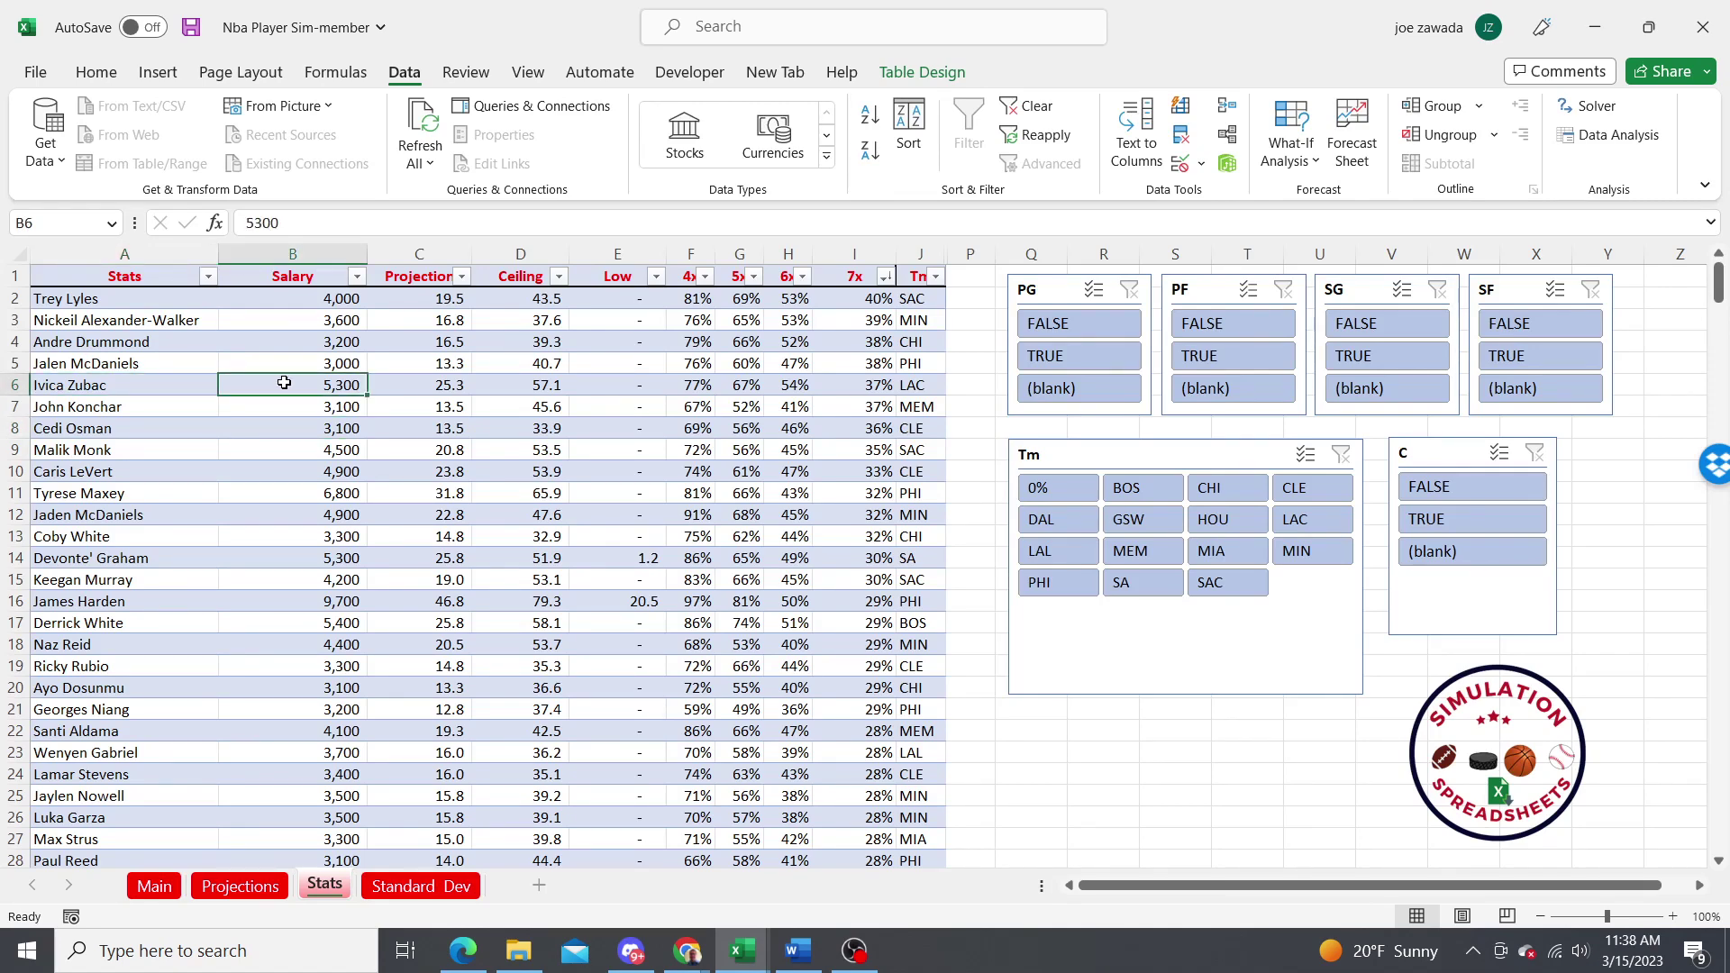
pyautogui.click(755, 955)
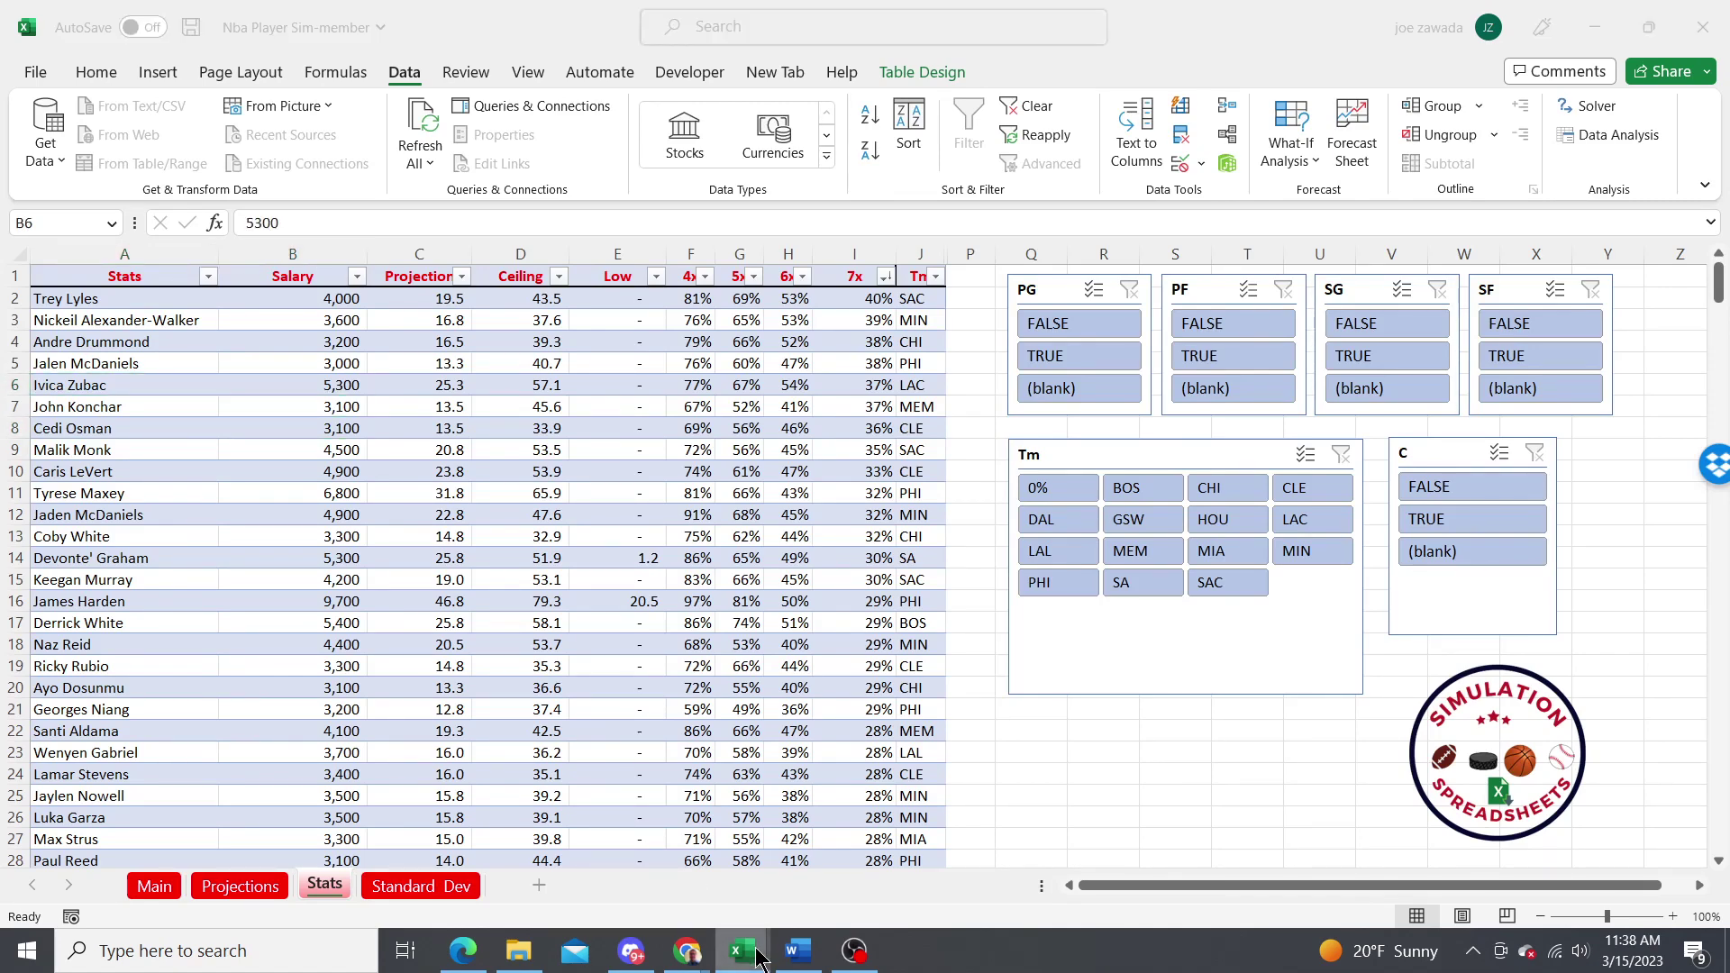
# Switch to the NBA Game Sim Tool and view Game Projections for LAL -2.5 HOU, OU 230.5.
pyautogui.moveTo(1148, 847)
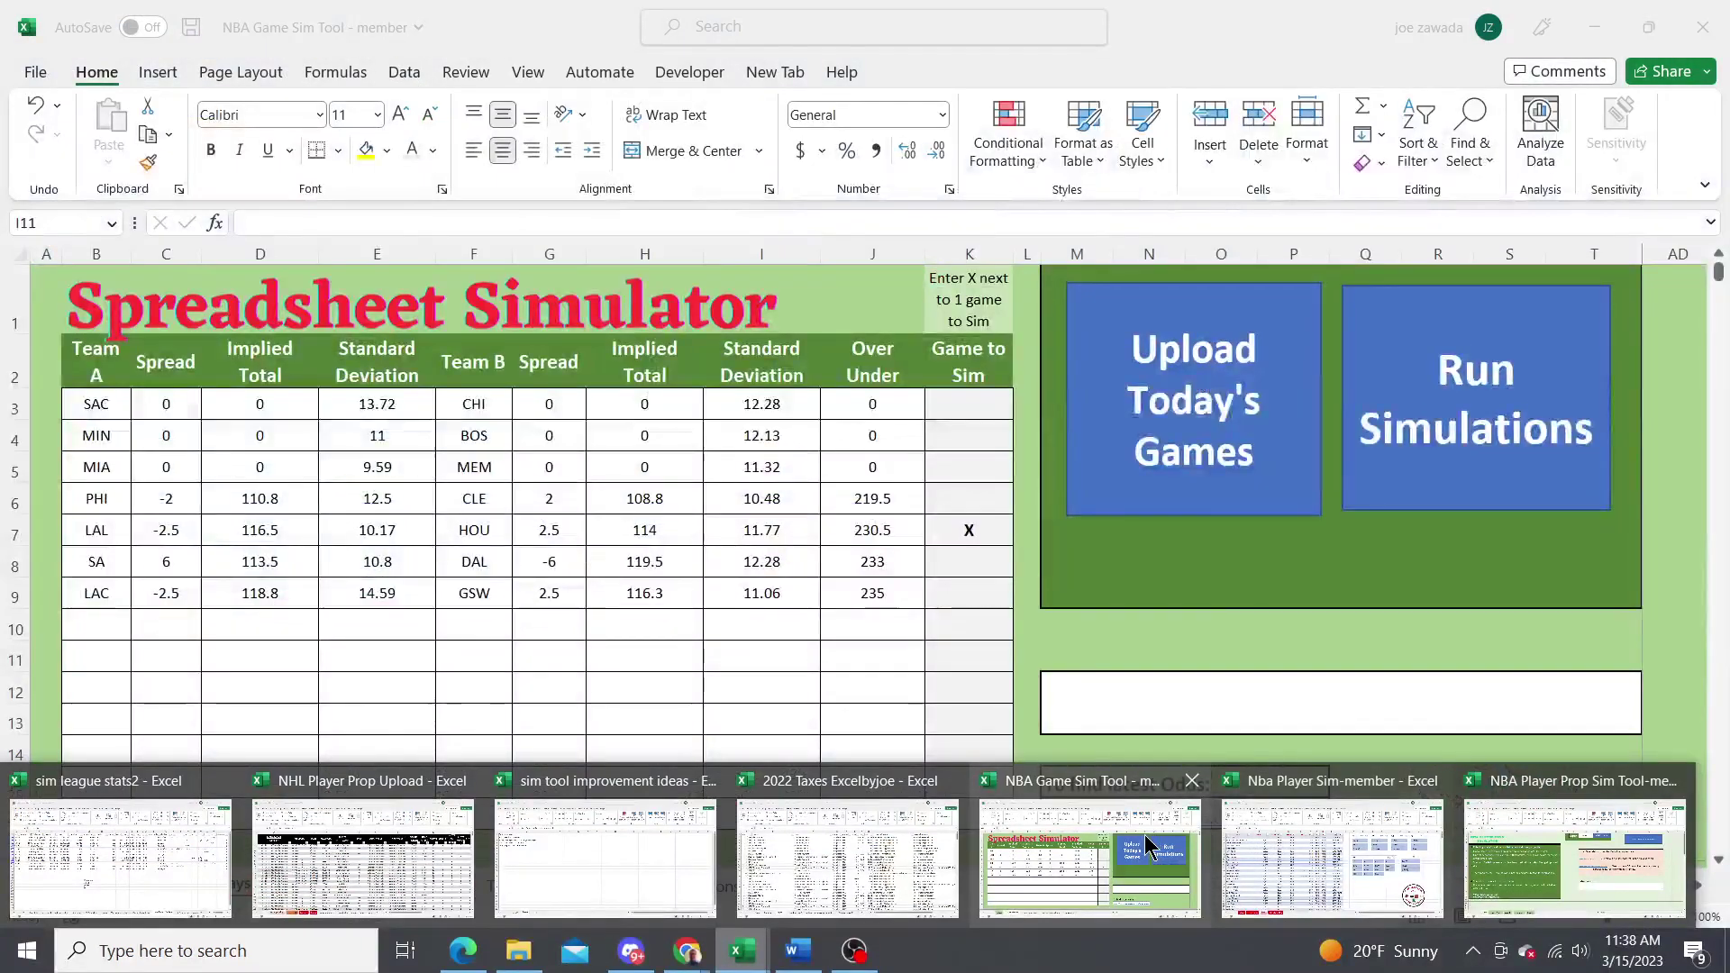
pyautogui.click(1148, 847)
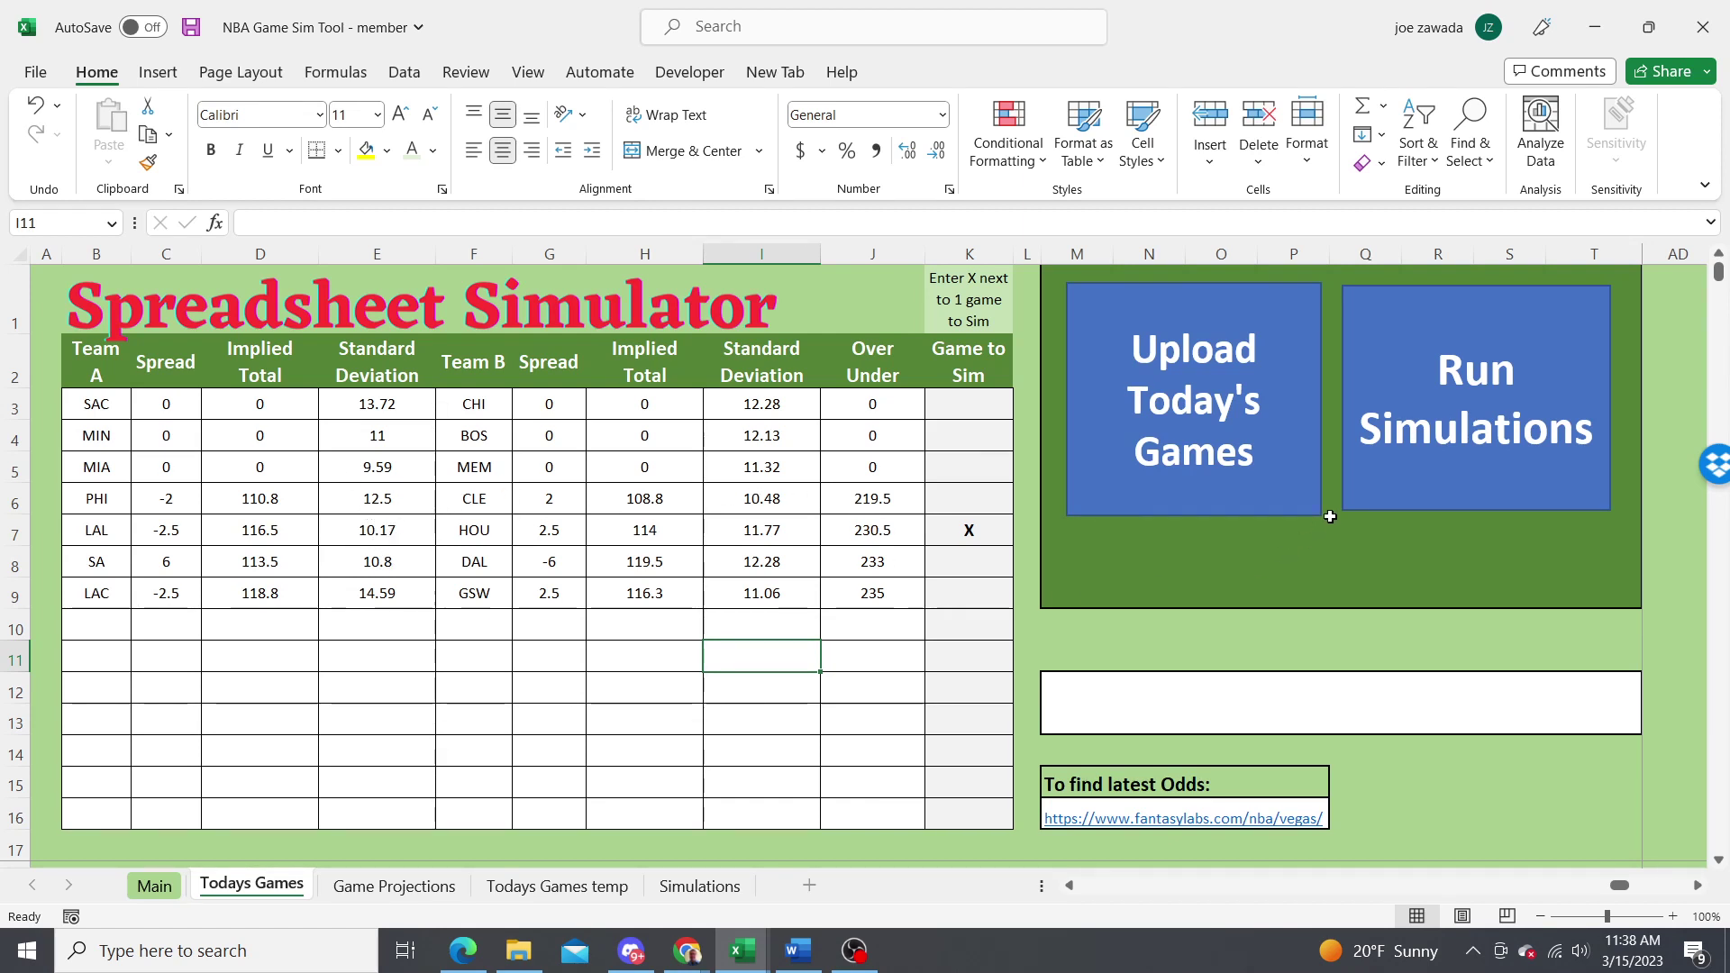
pyautogui.click(389, 886)
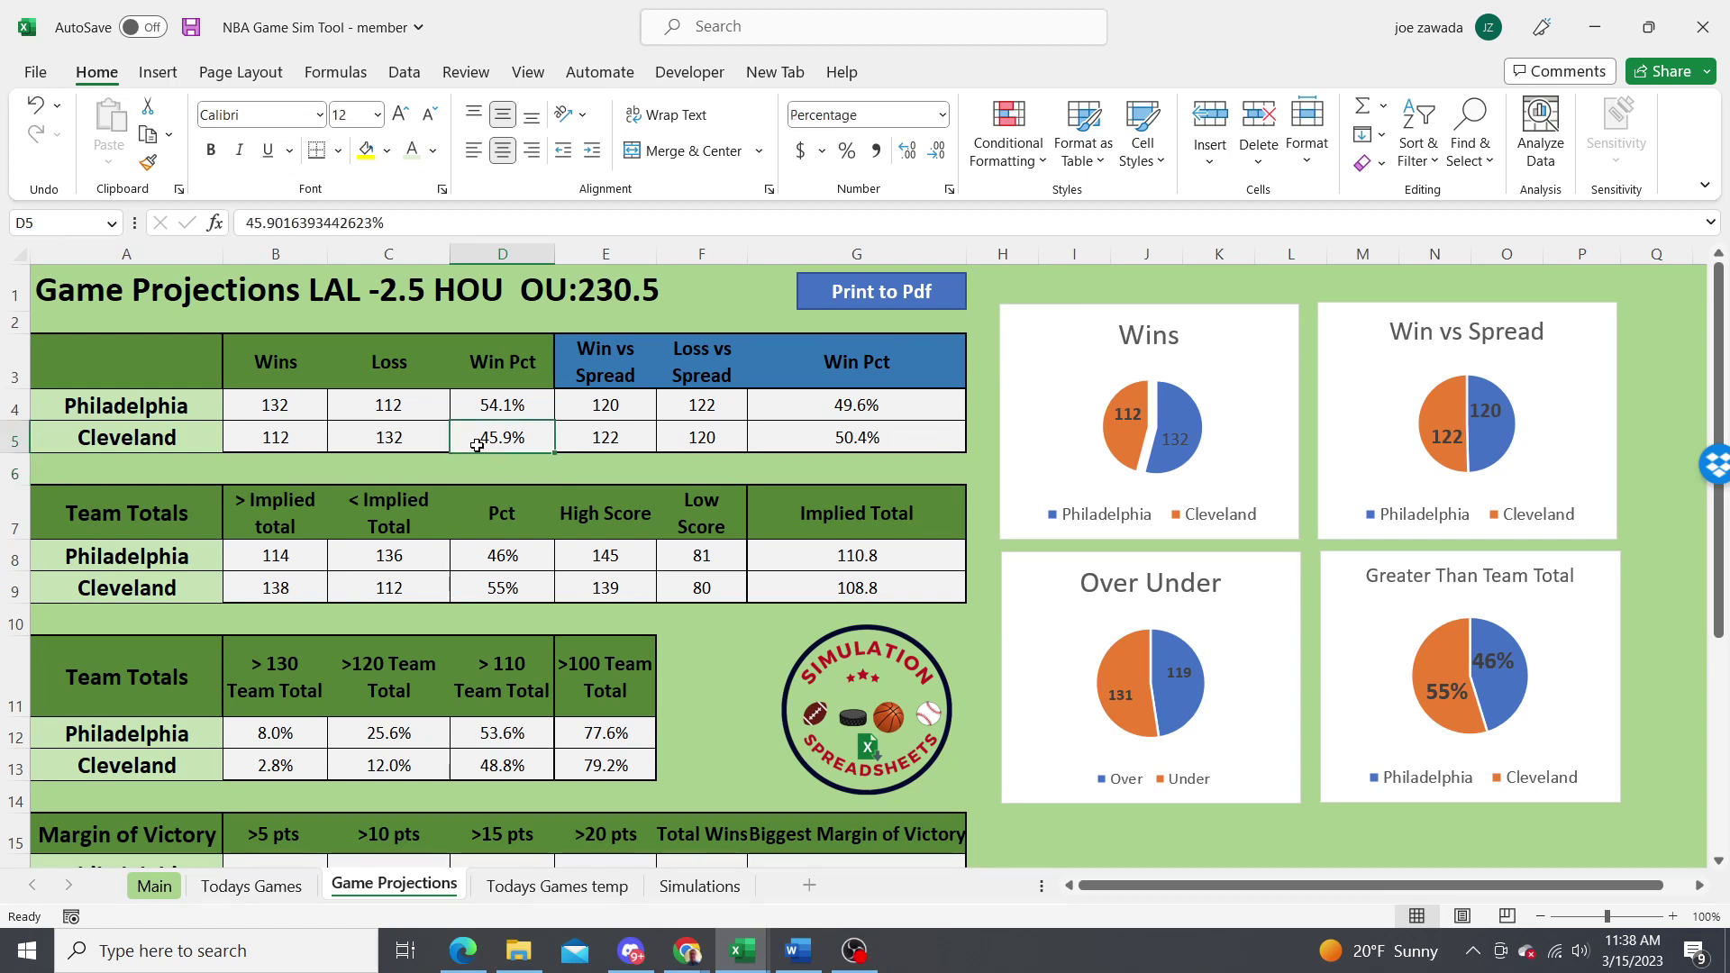
pyautogui.click(410, 442)
pyautogui.click(397, 467)
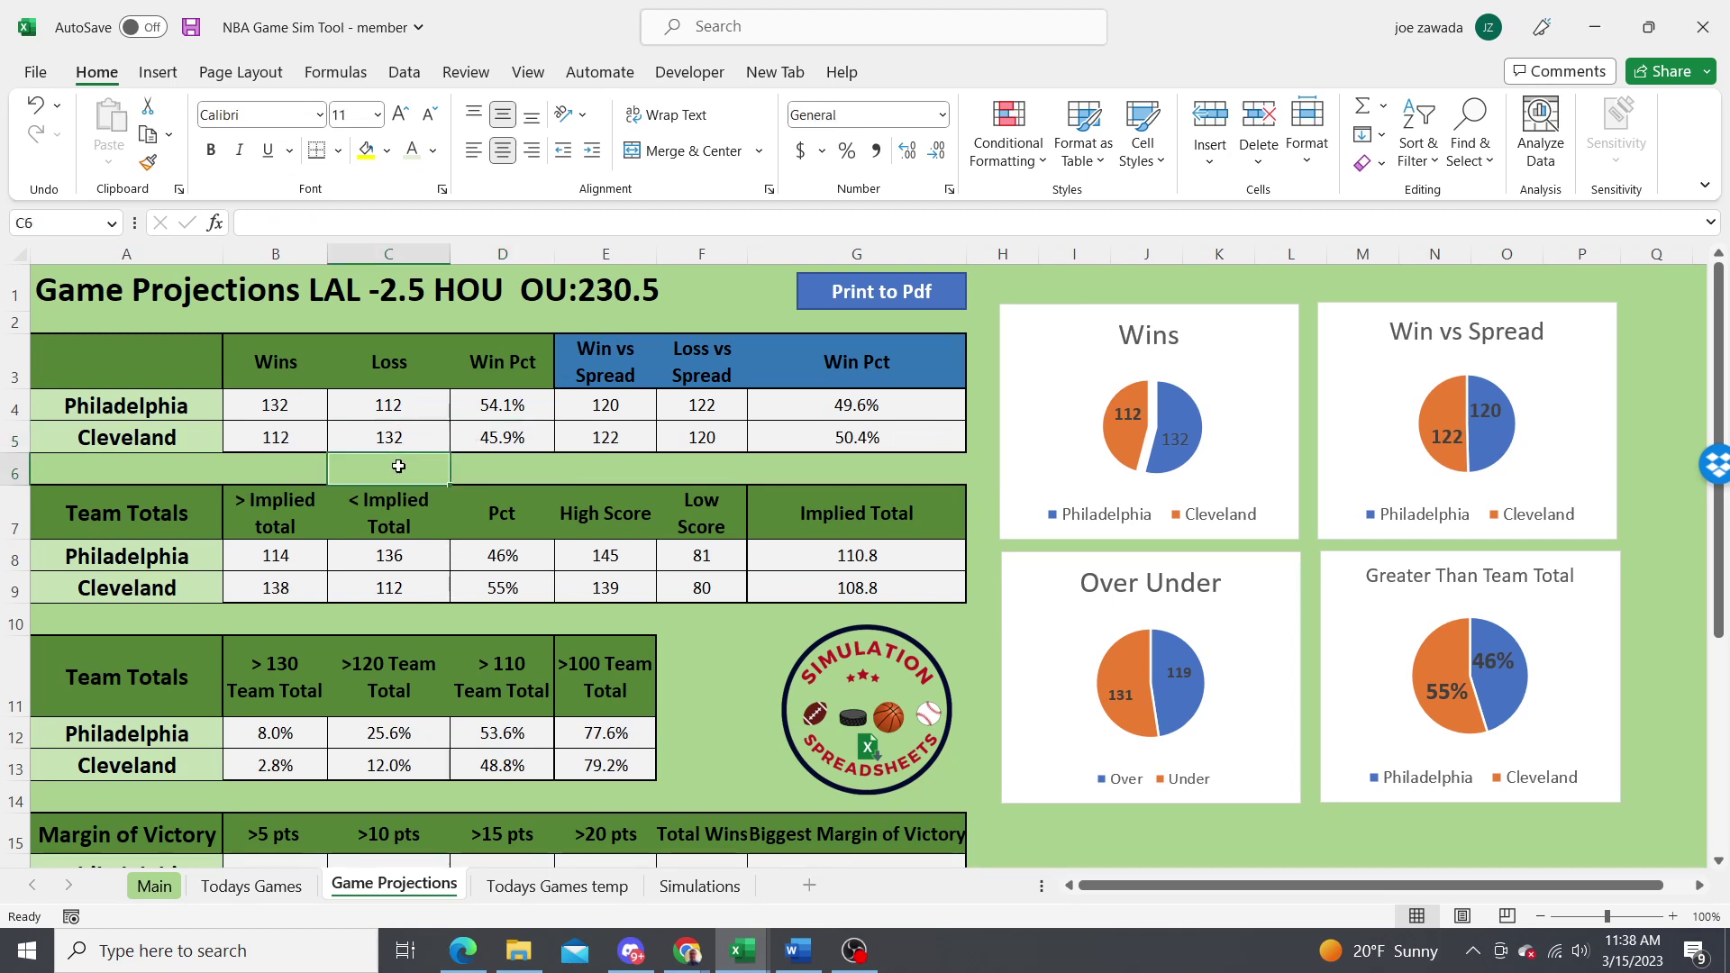
pyautogui.click(521, 406)
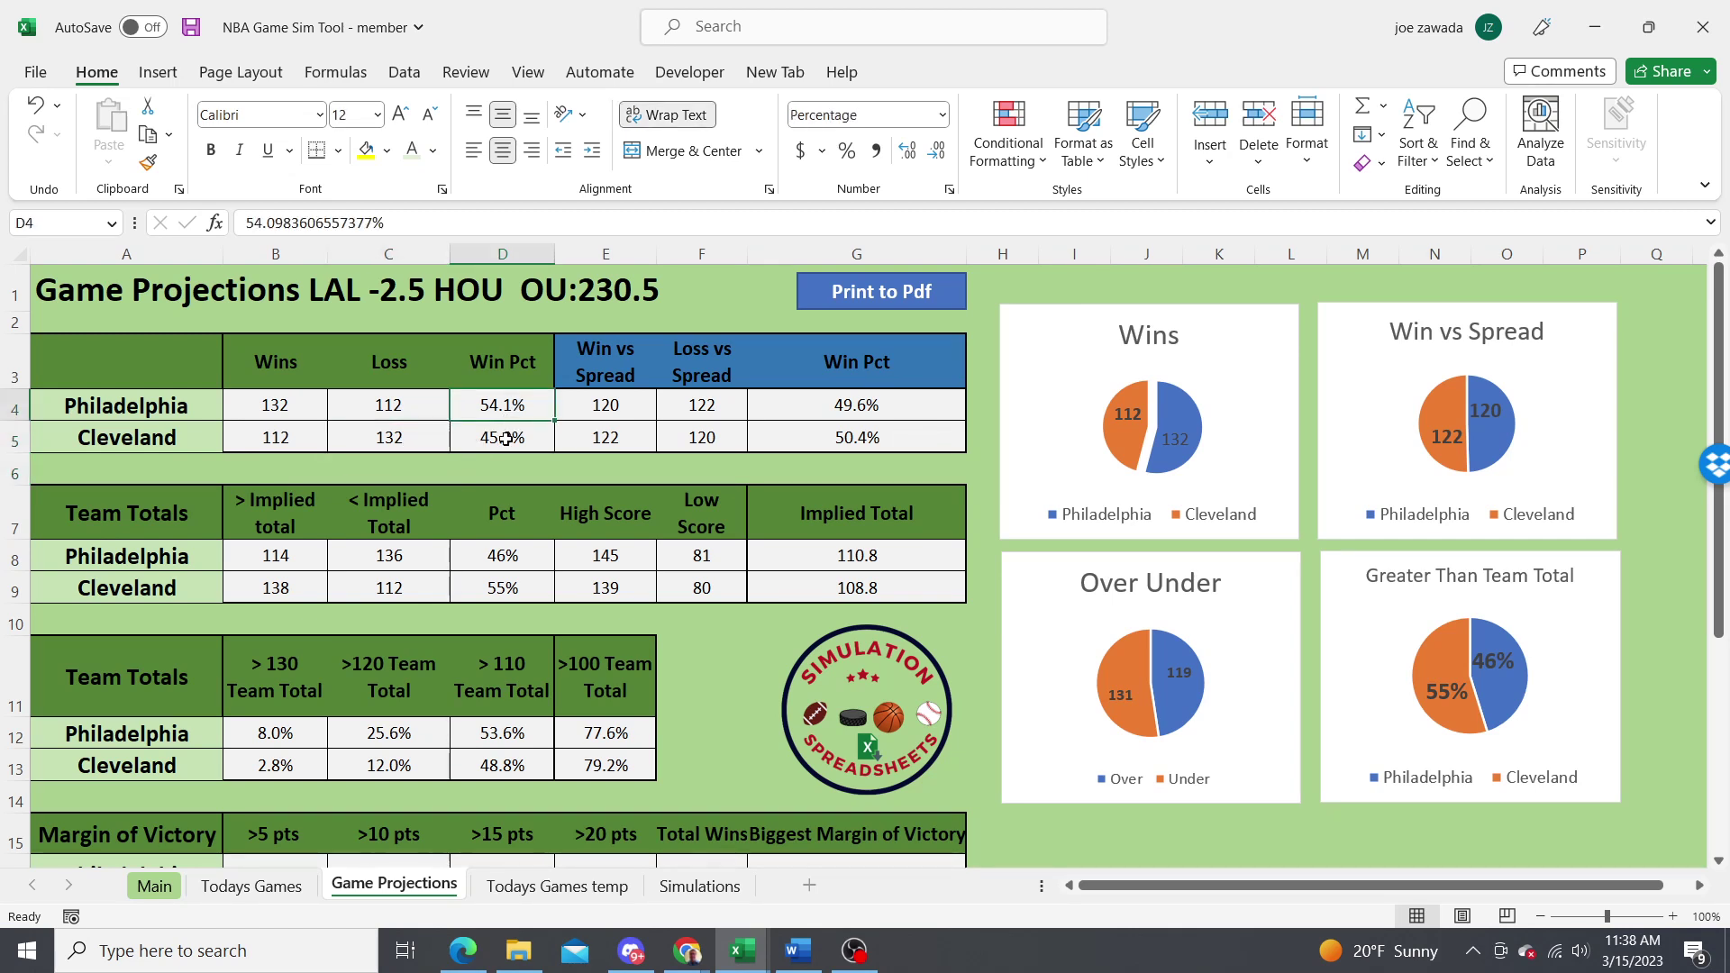
pyautogui.click(795, 410)
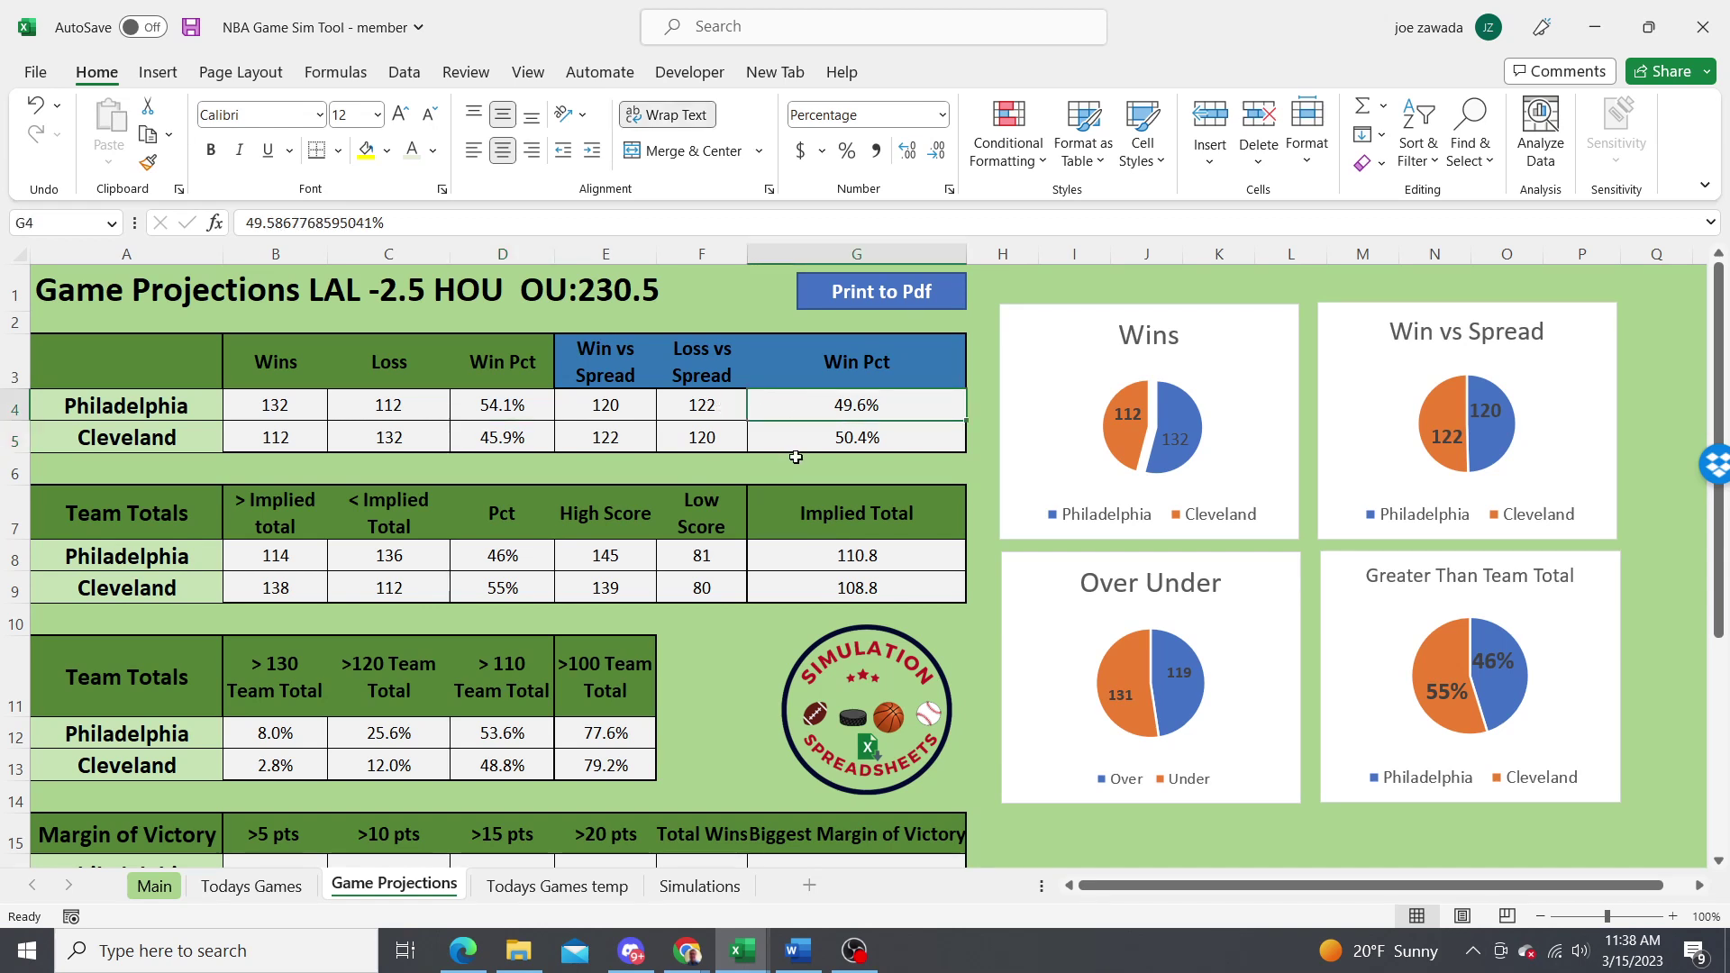
pyautogui.click(271, 555)
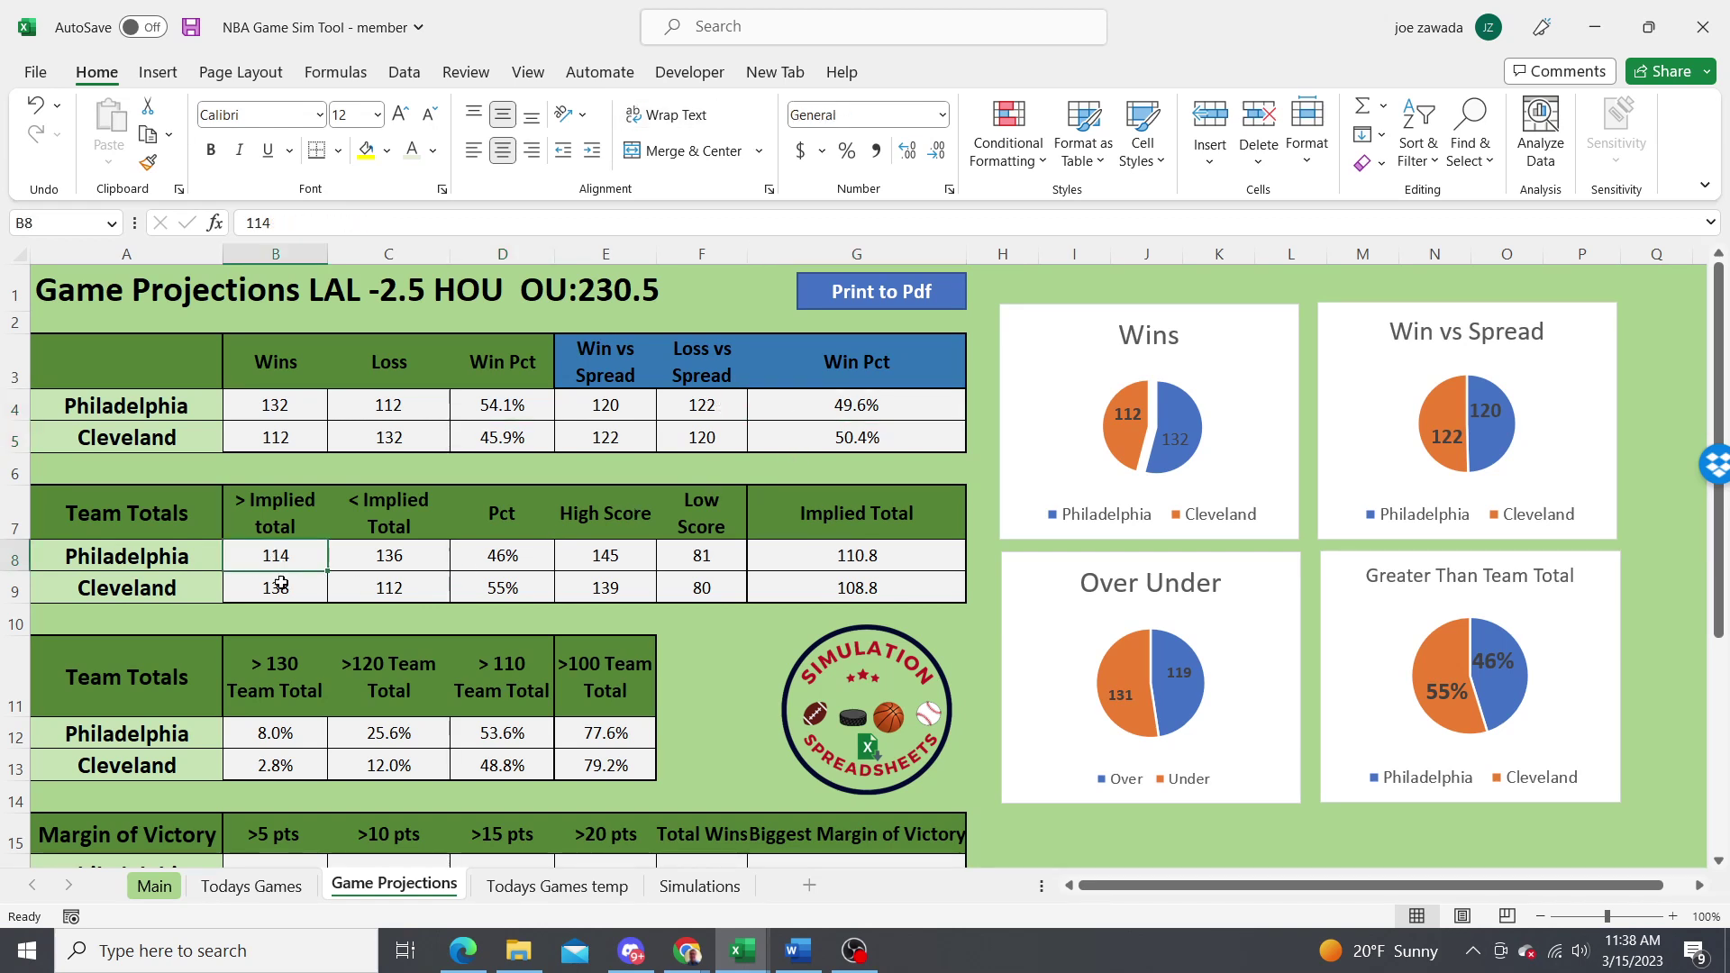
pyautogui.click(281, 588)
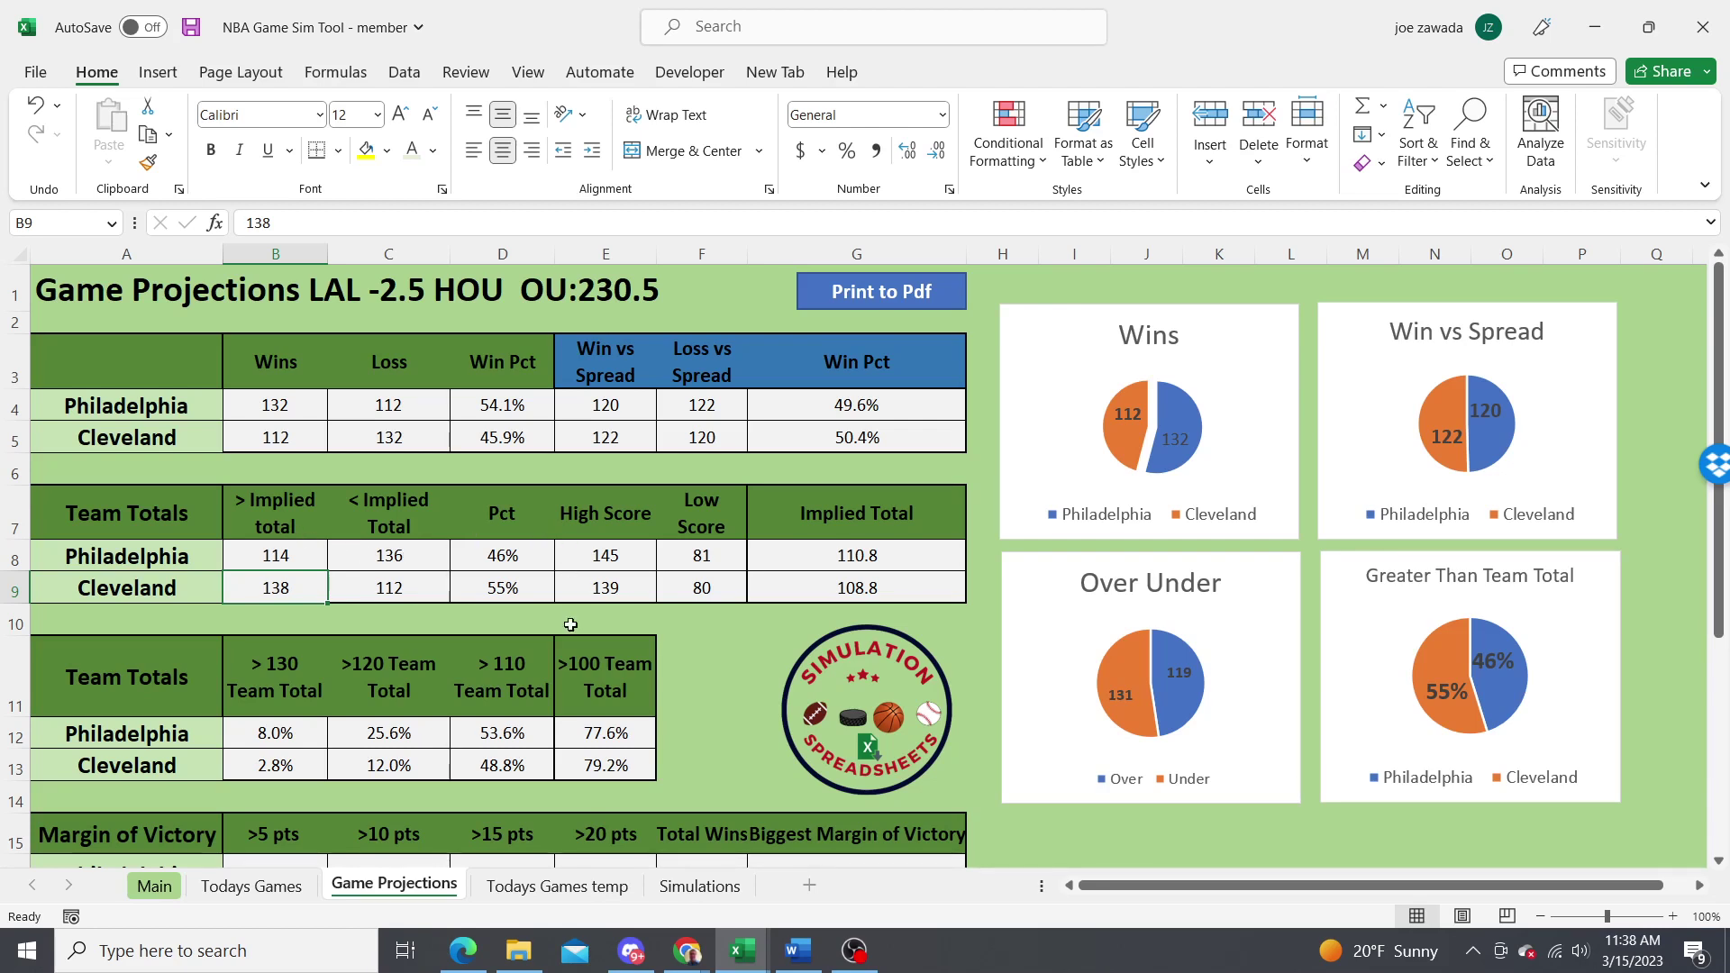
pyautogui.click(277, 735)
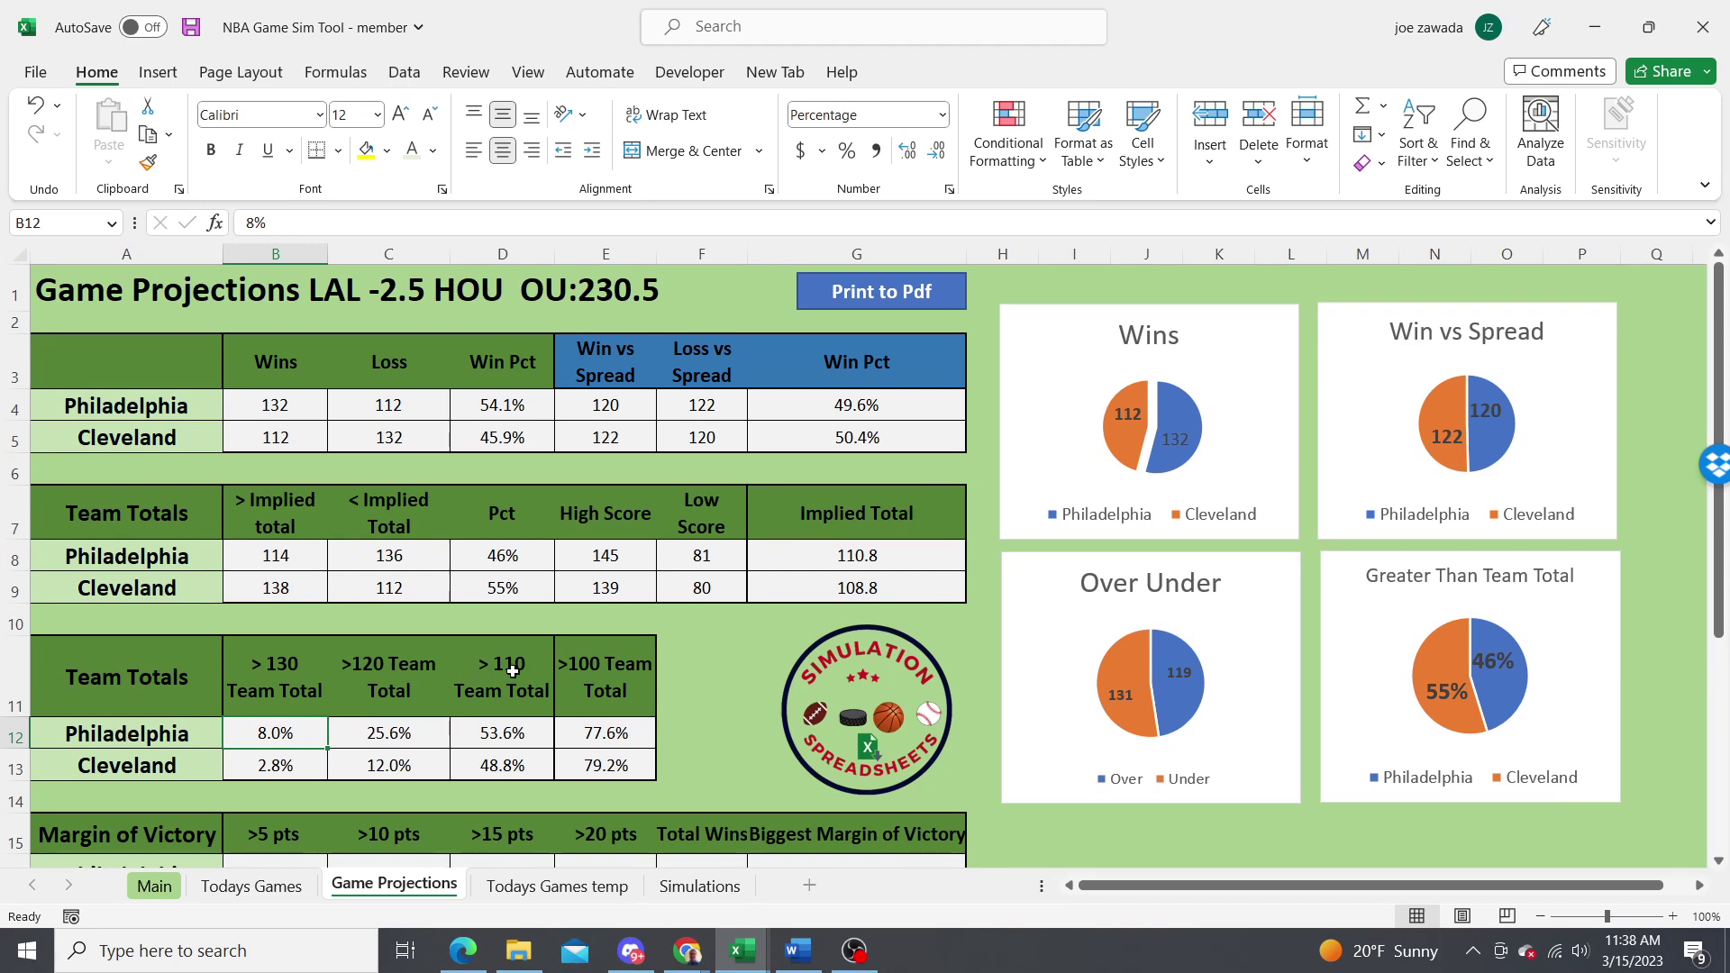
pyautogui.moveTo(1706, 617); pyautogui.dragTo(1712, 636)
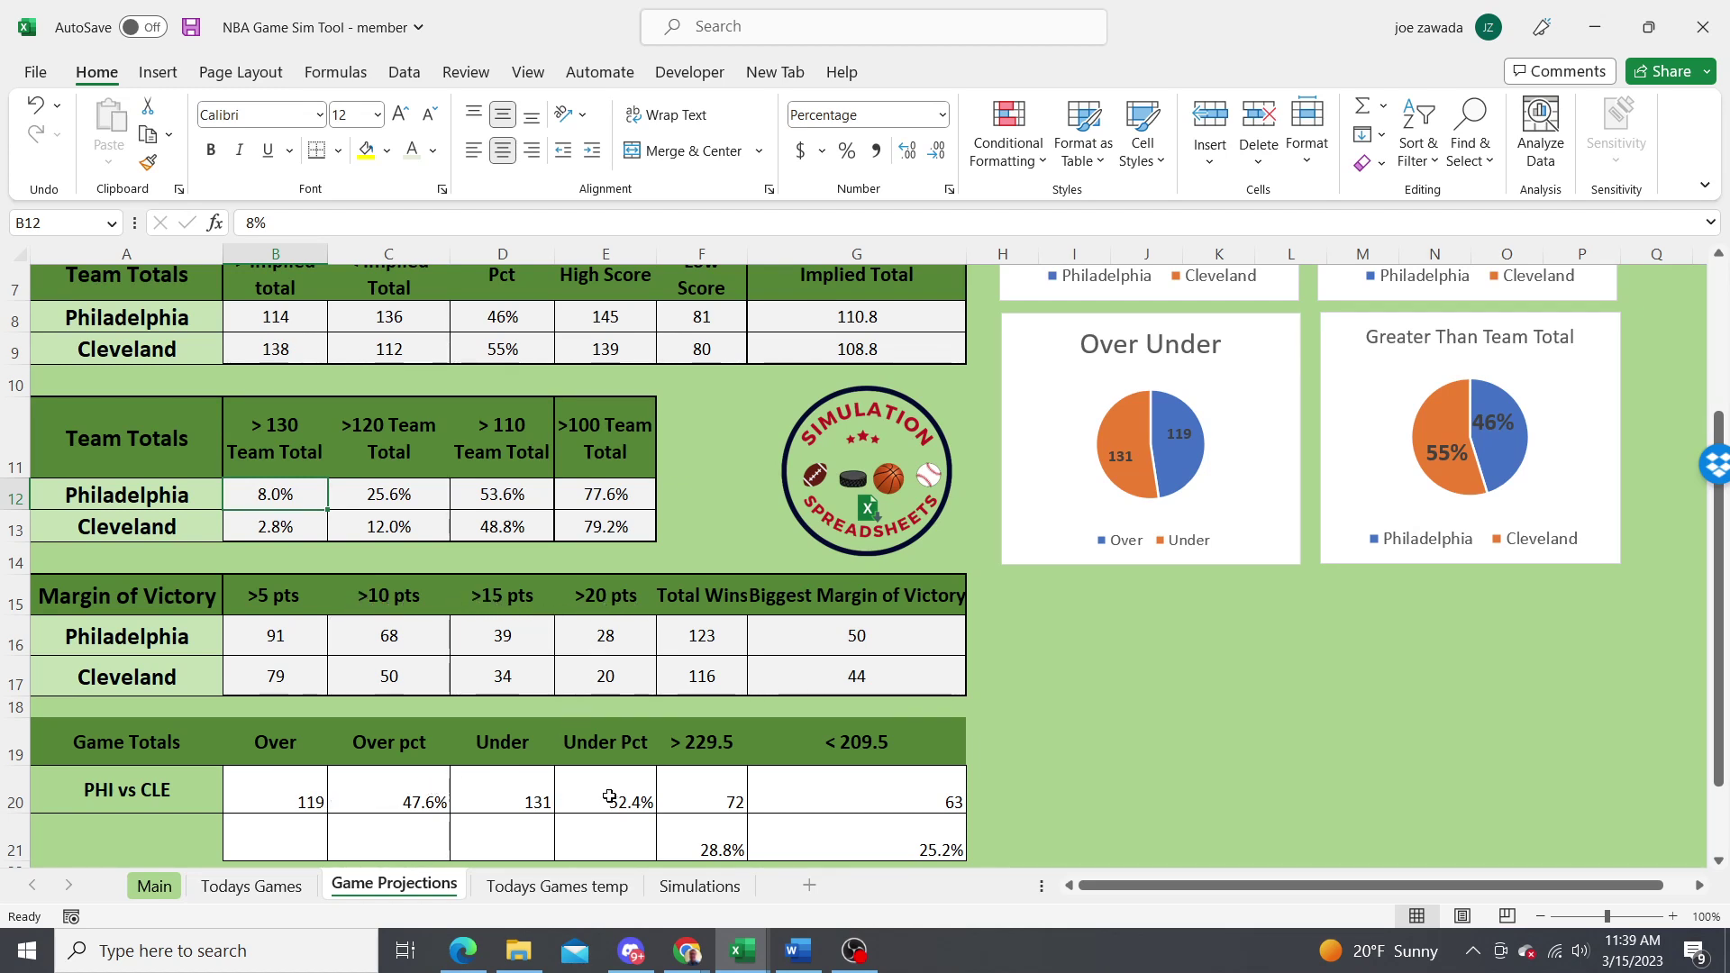
pyautogui.click(723, 782)
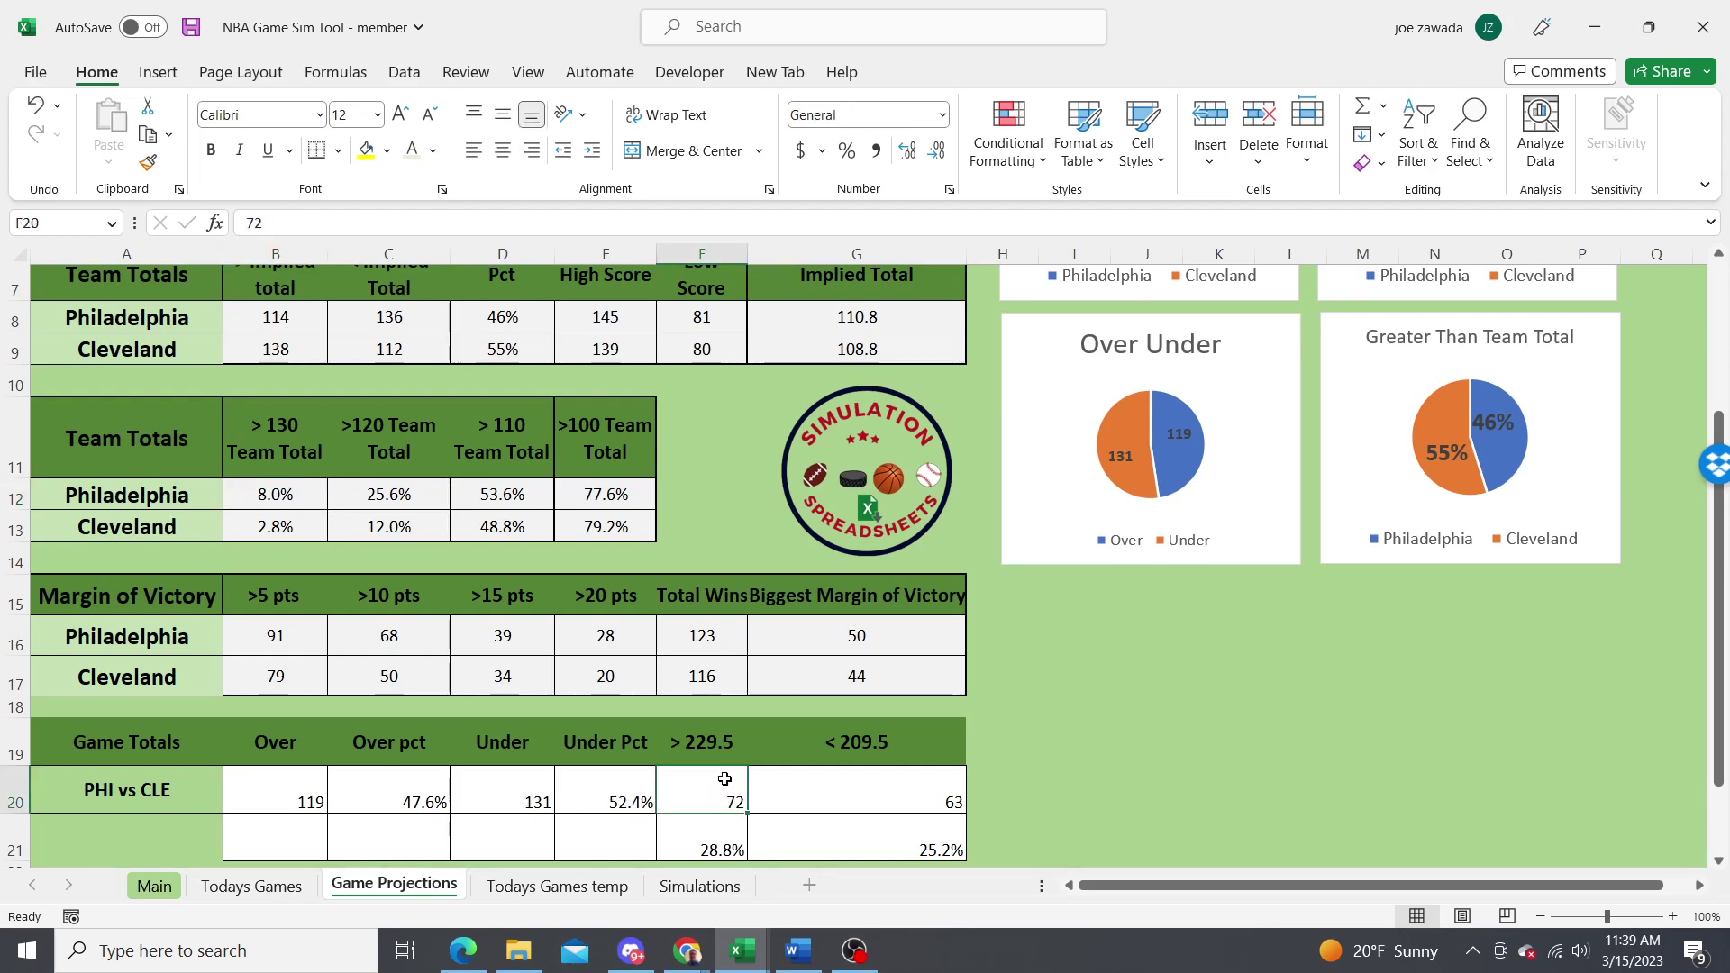
pyautogui.click(851, 782)
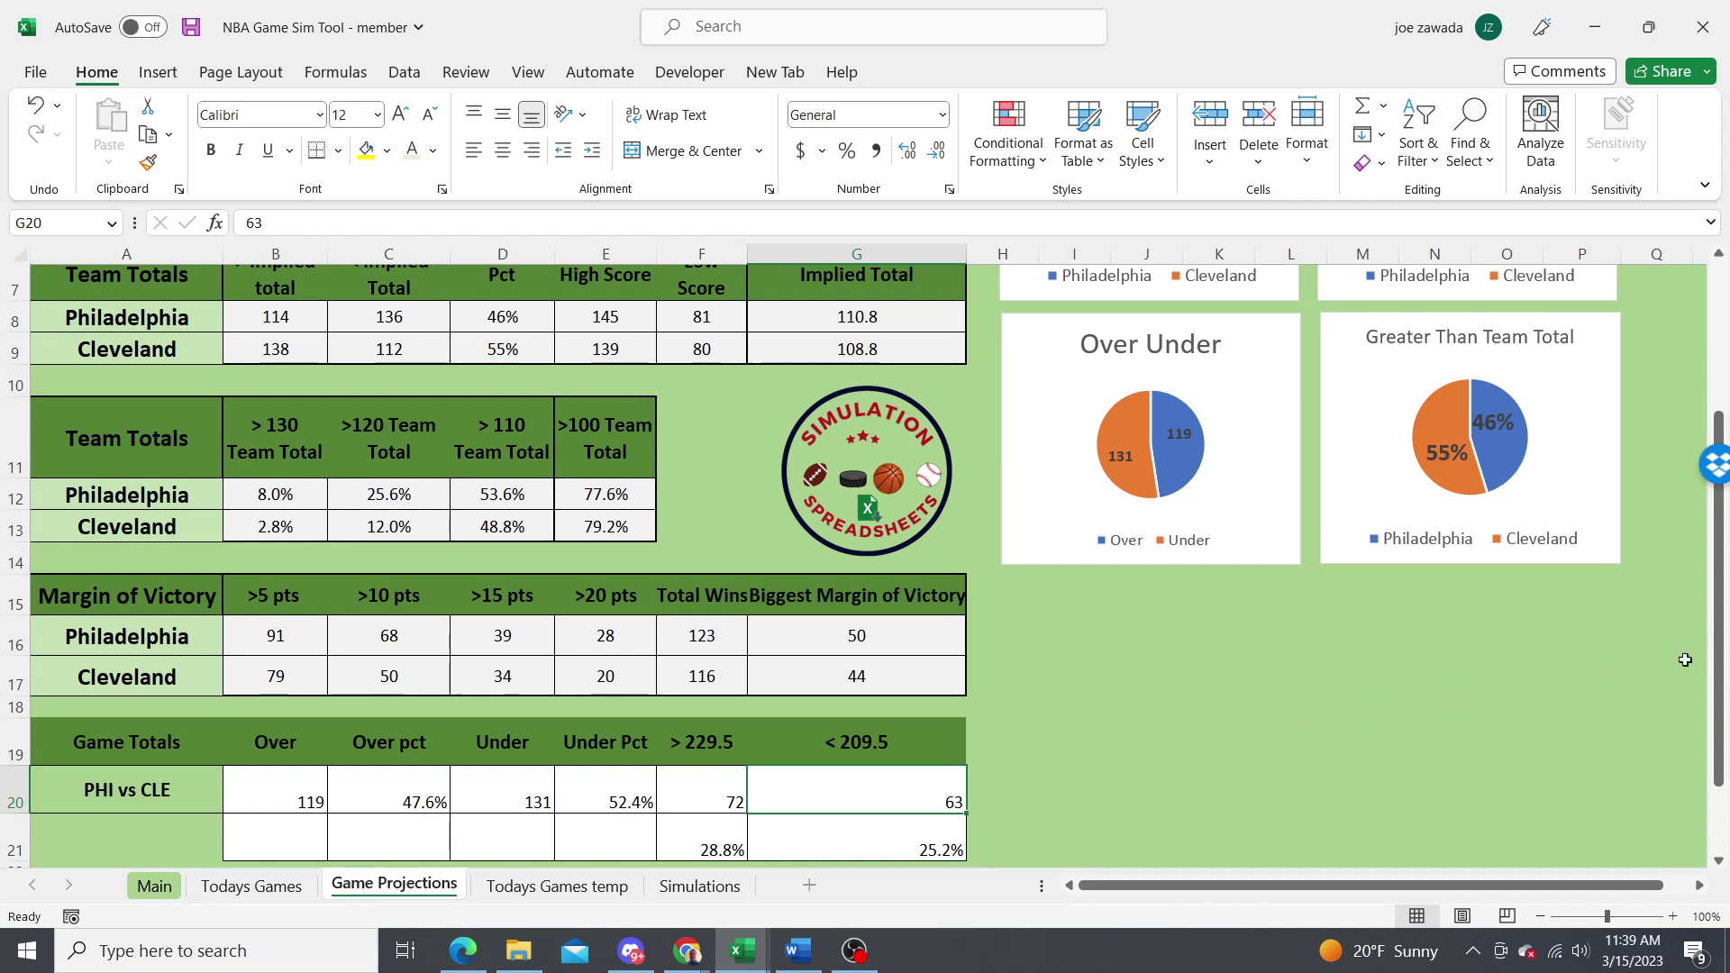
pyautogui.scroll(2, 1325, 457)
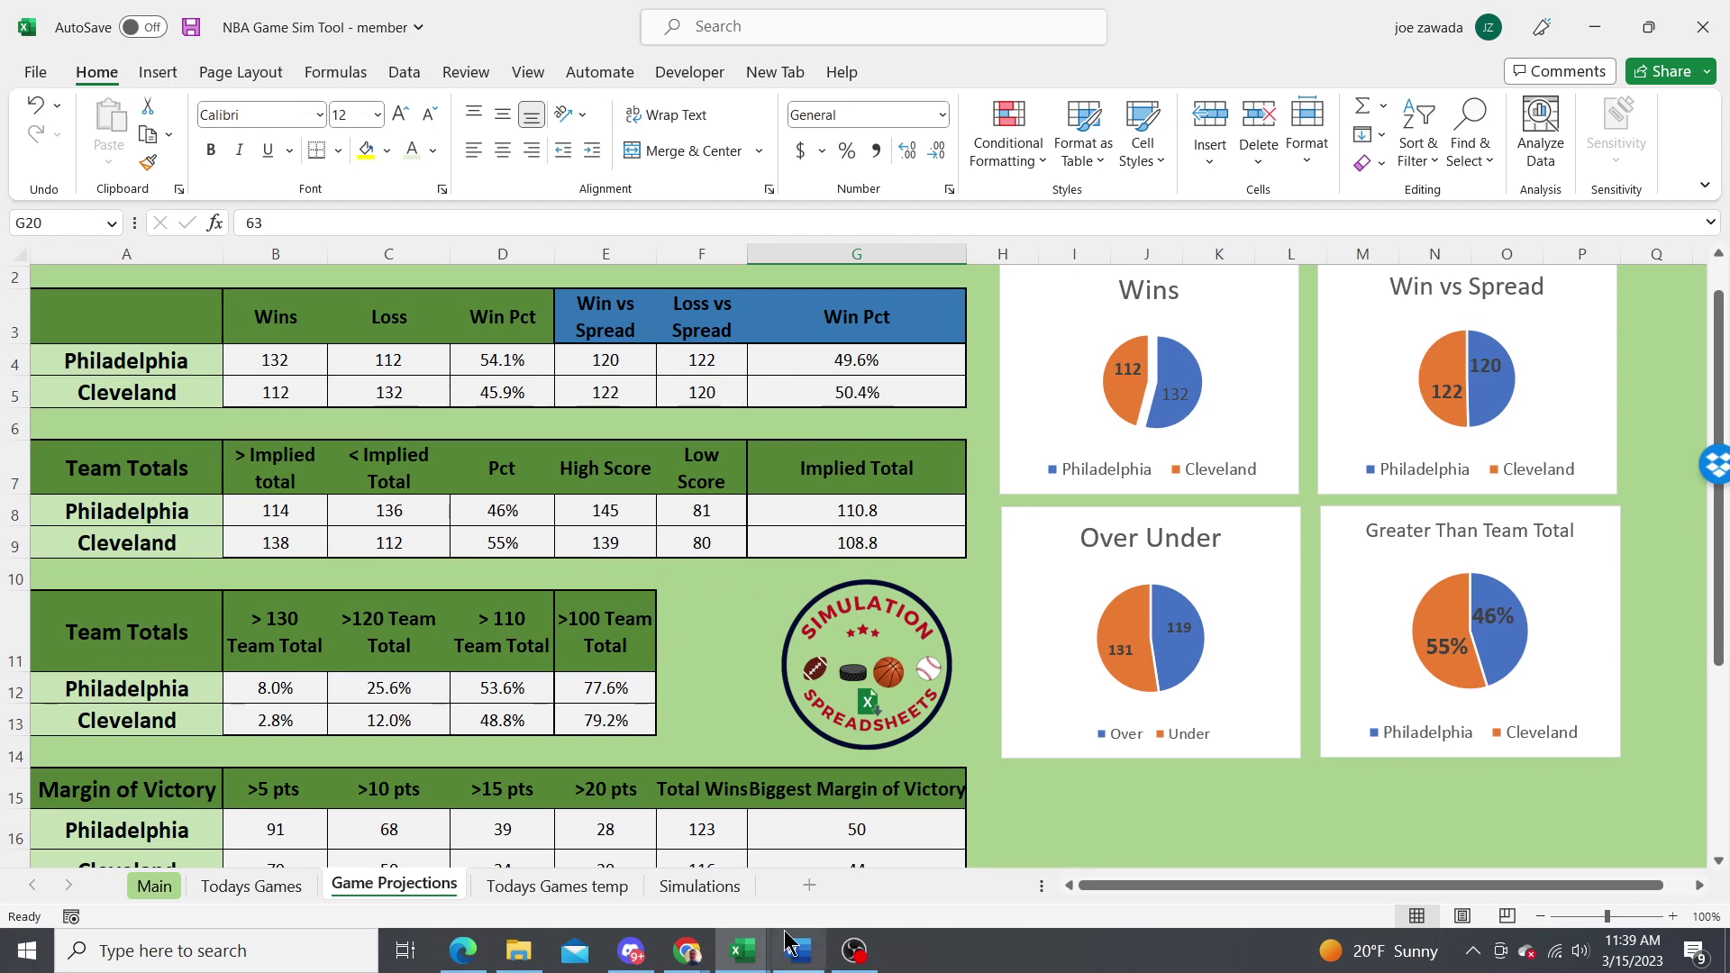
pyautogui.moveTo(742, 950)
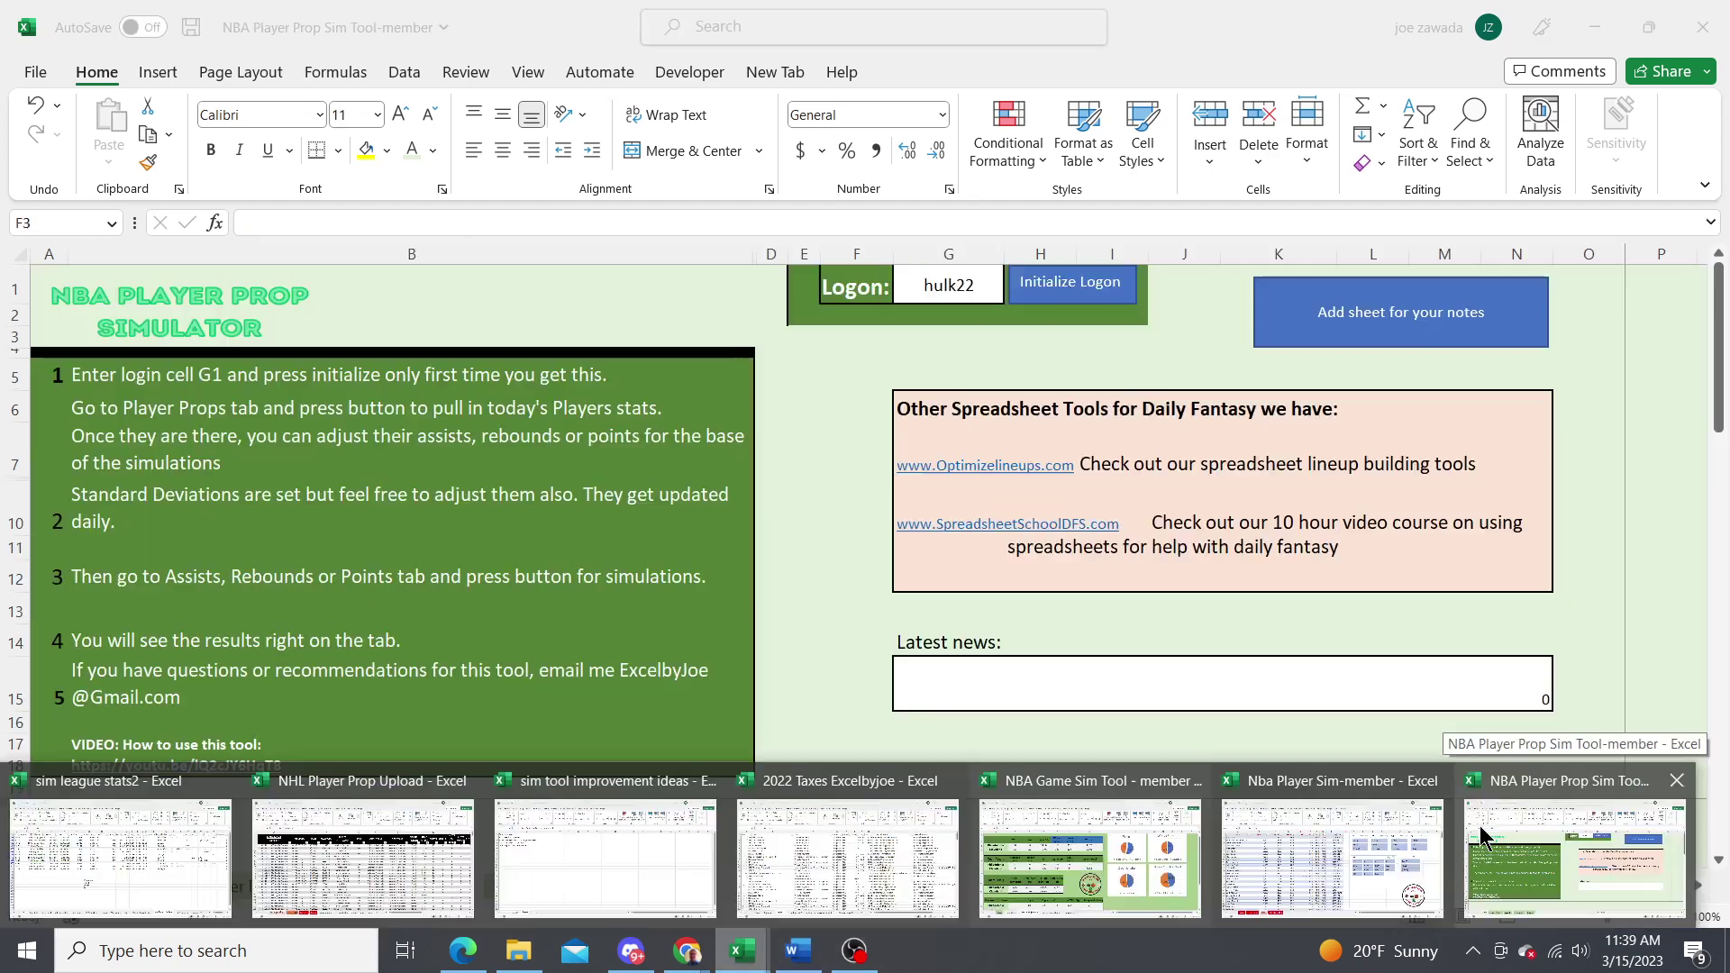
# Switch to the NBA Player Prop Sim Tool workbook and view its Player Props stats sheet.
pyautogui.click(1485, 838)
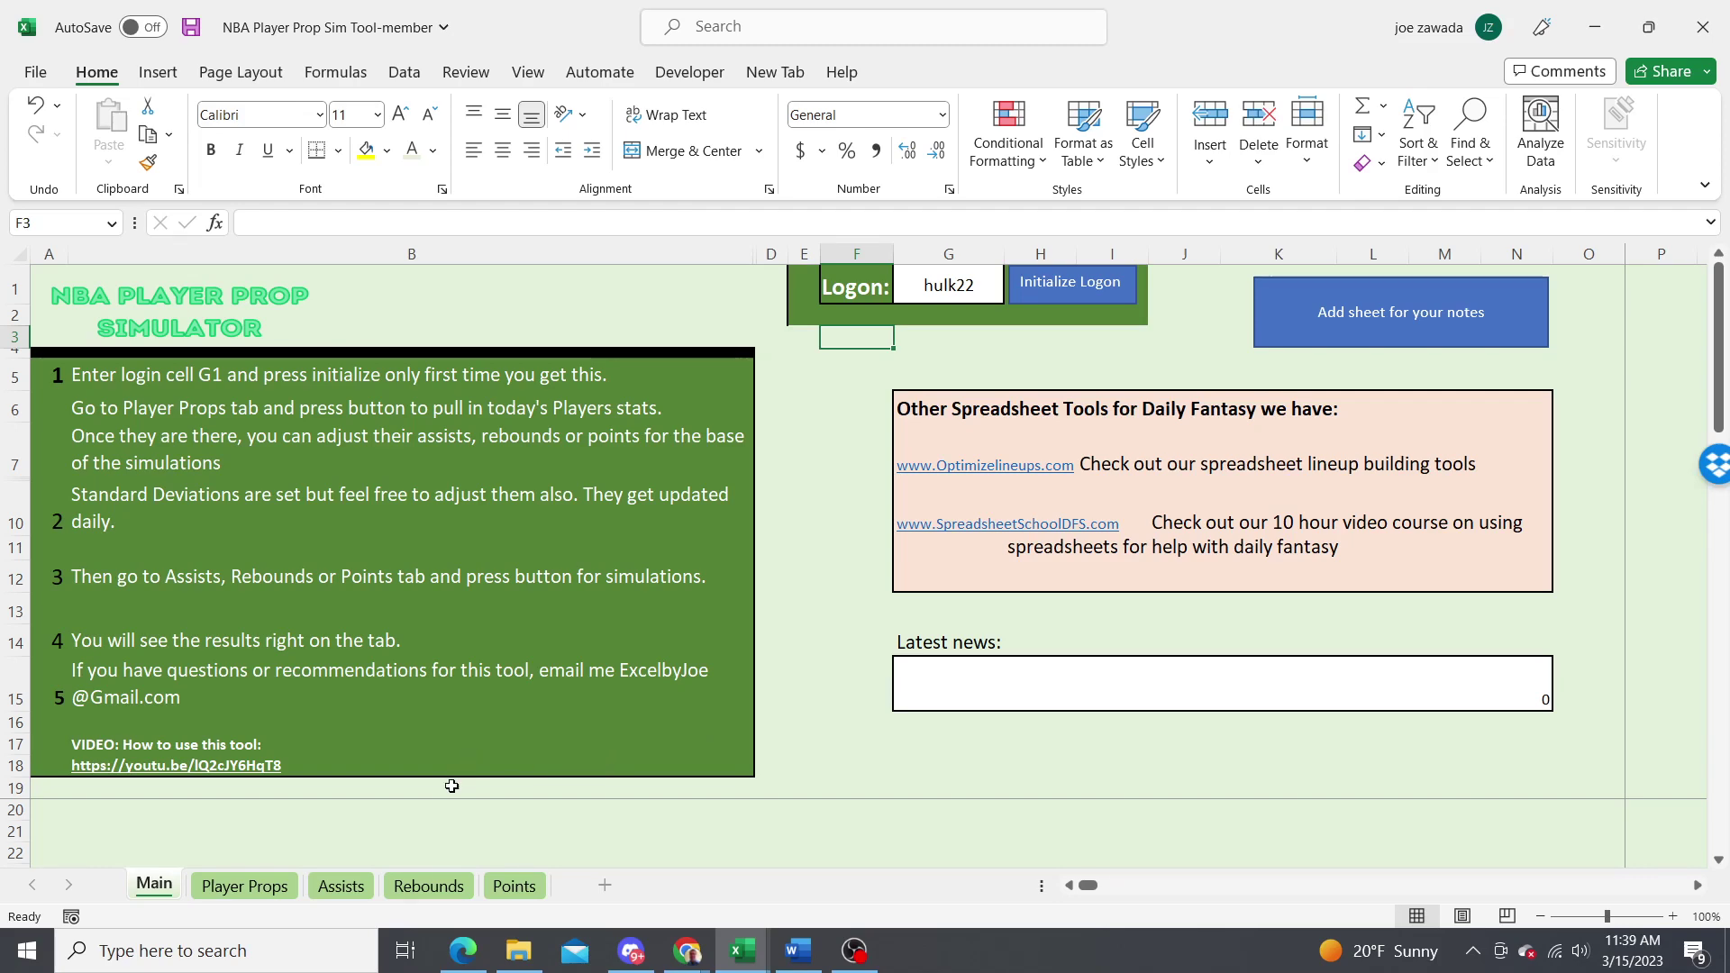
pyautogui.click(244, 885)
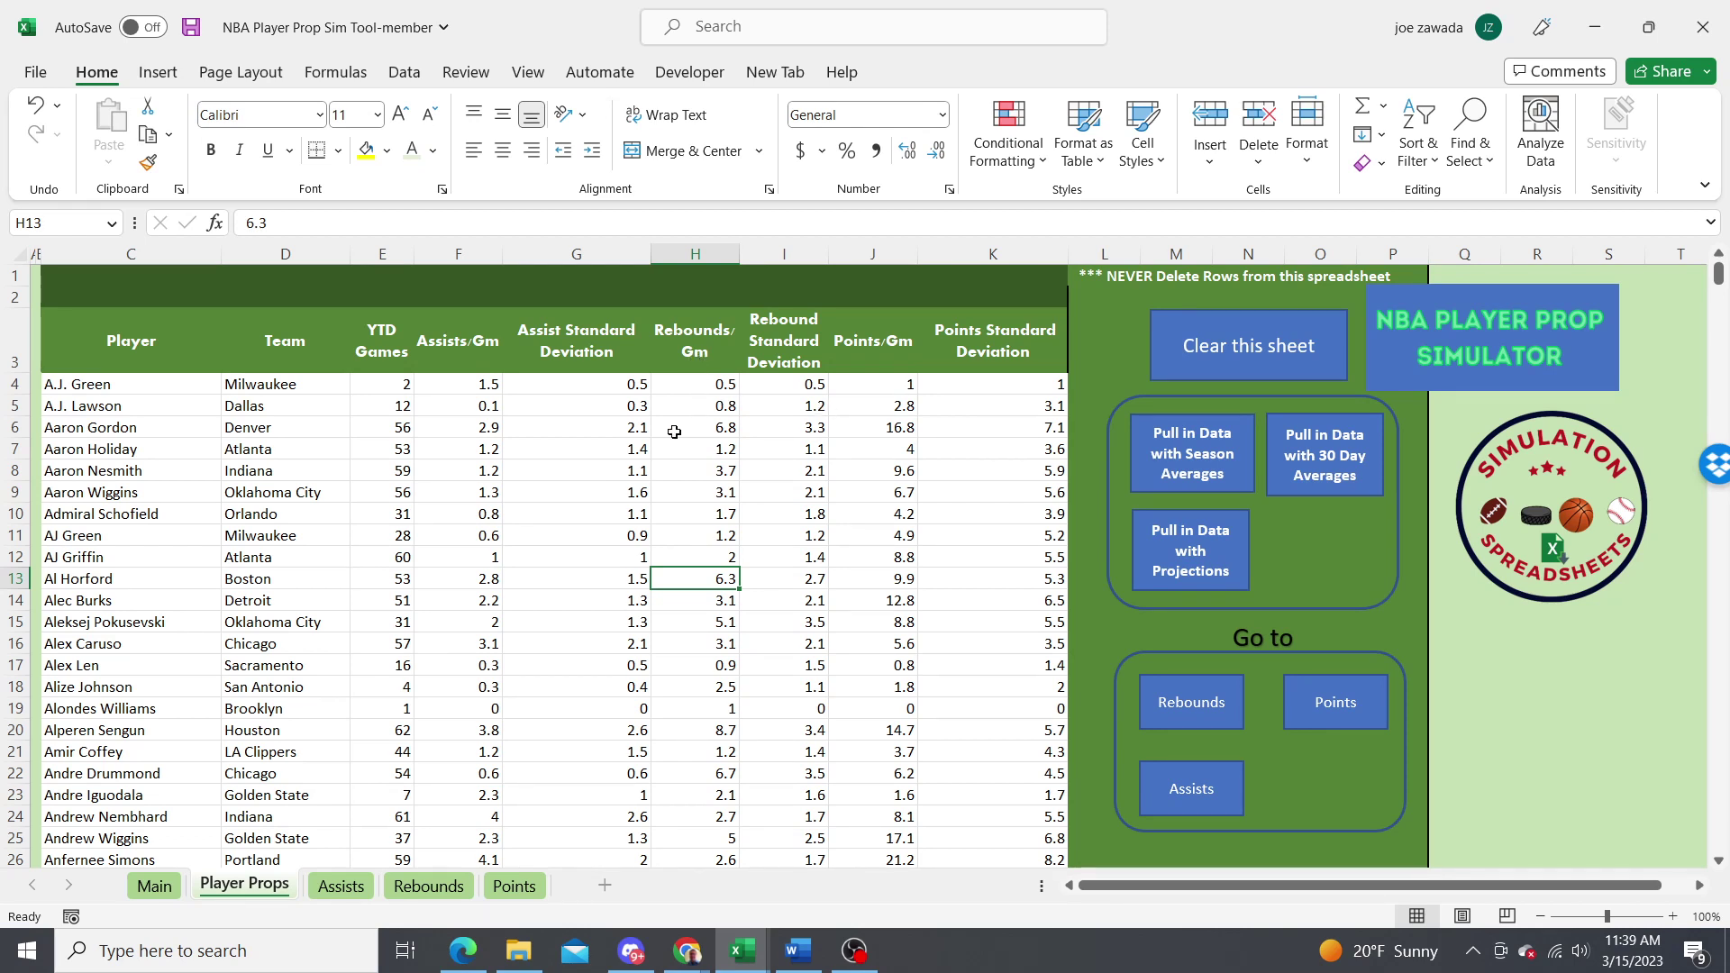
# Check several players' assists per game, then start the simulation on the Assists sheet.
pyautogui.click(464, 385)
pyautogui.click(461, 486)
pyautogui.click(466, 536)
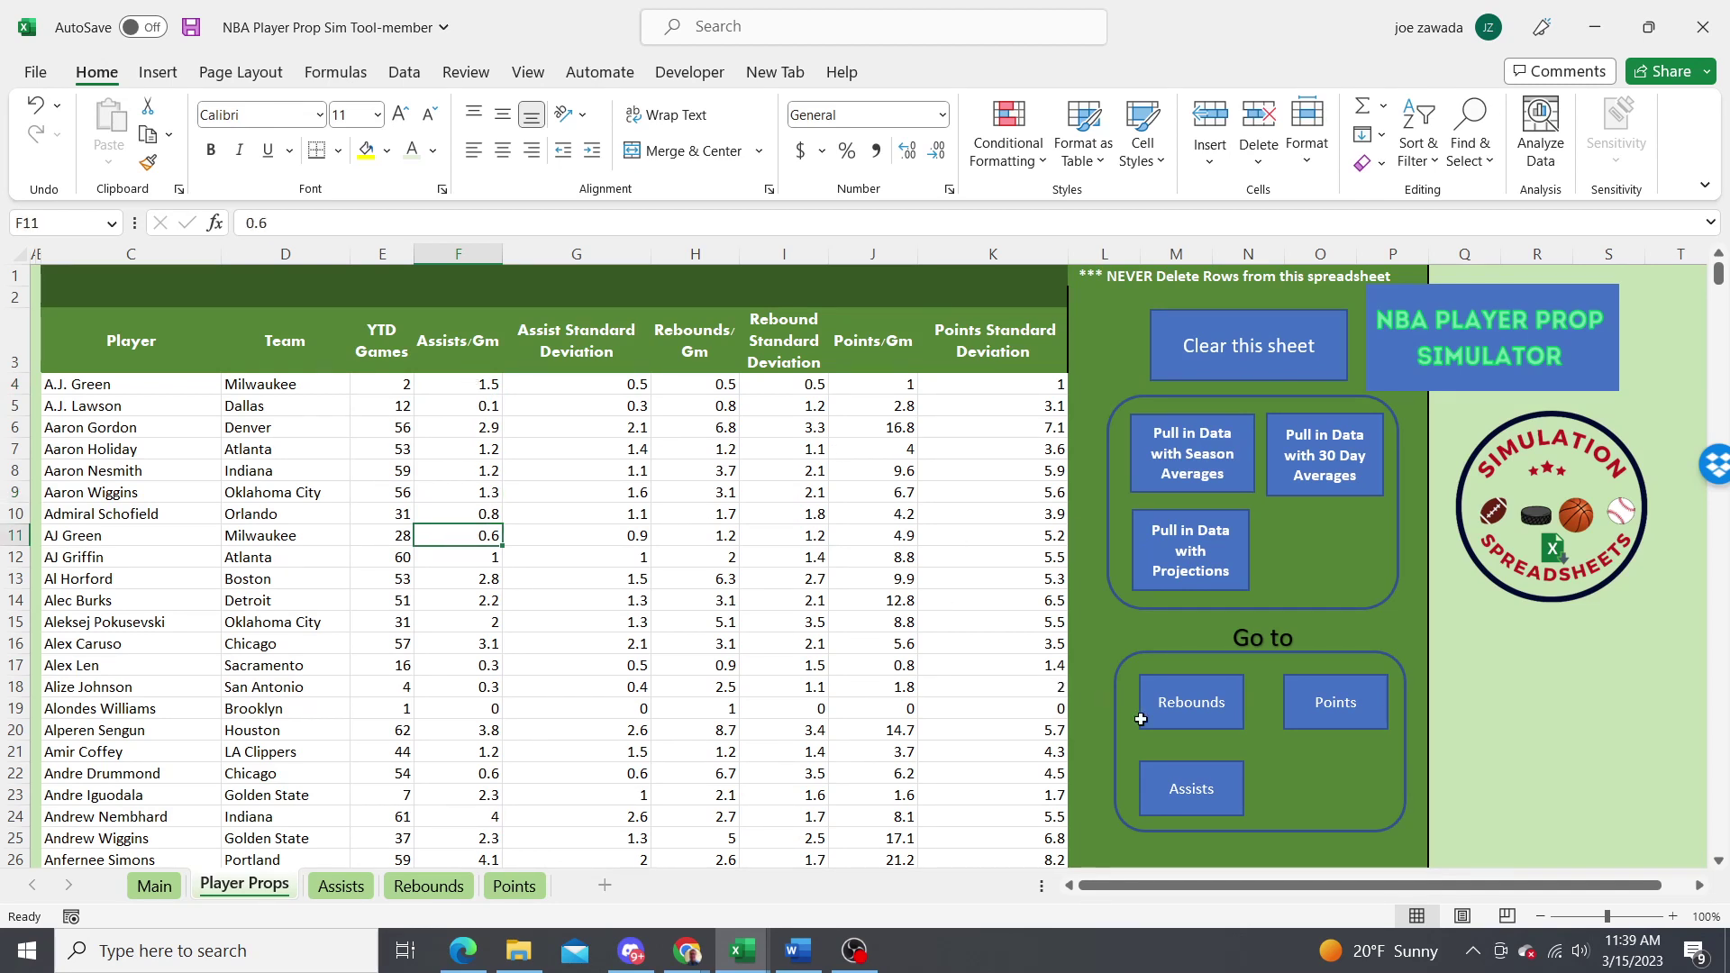
pyautogui.click(1193, 793)
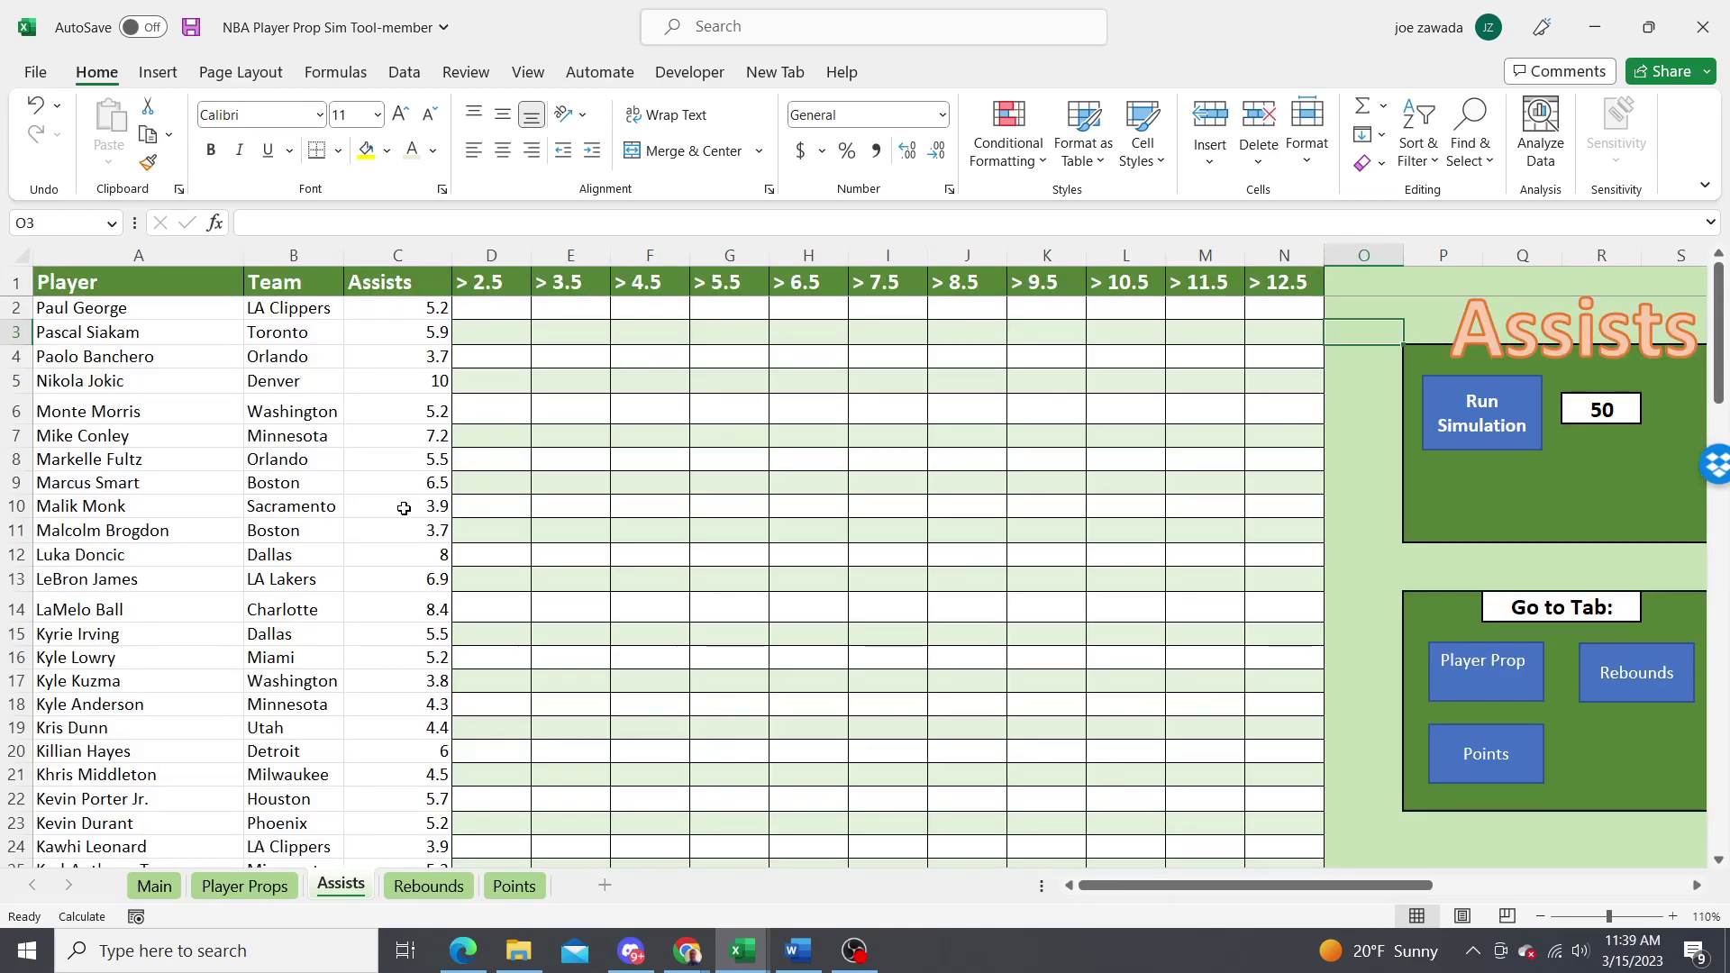
pyautogui.click(1442, 429)
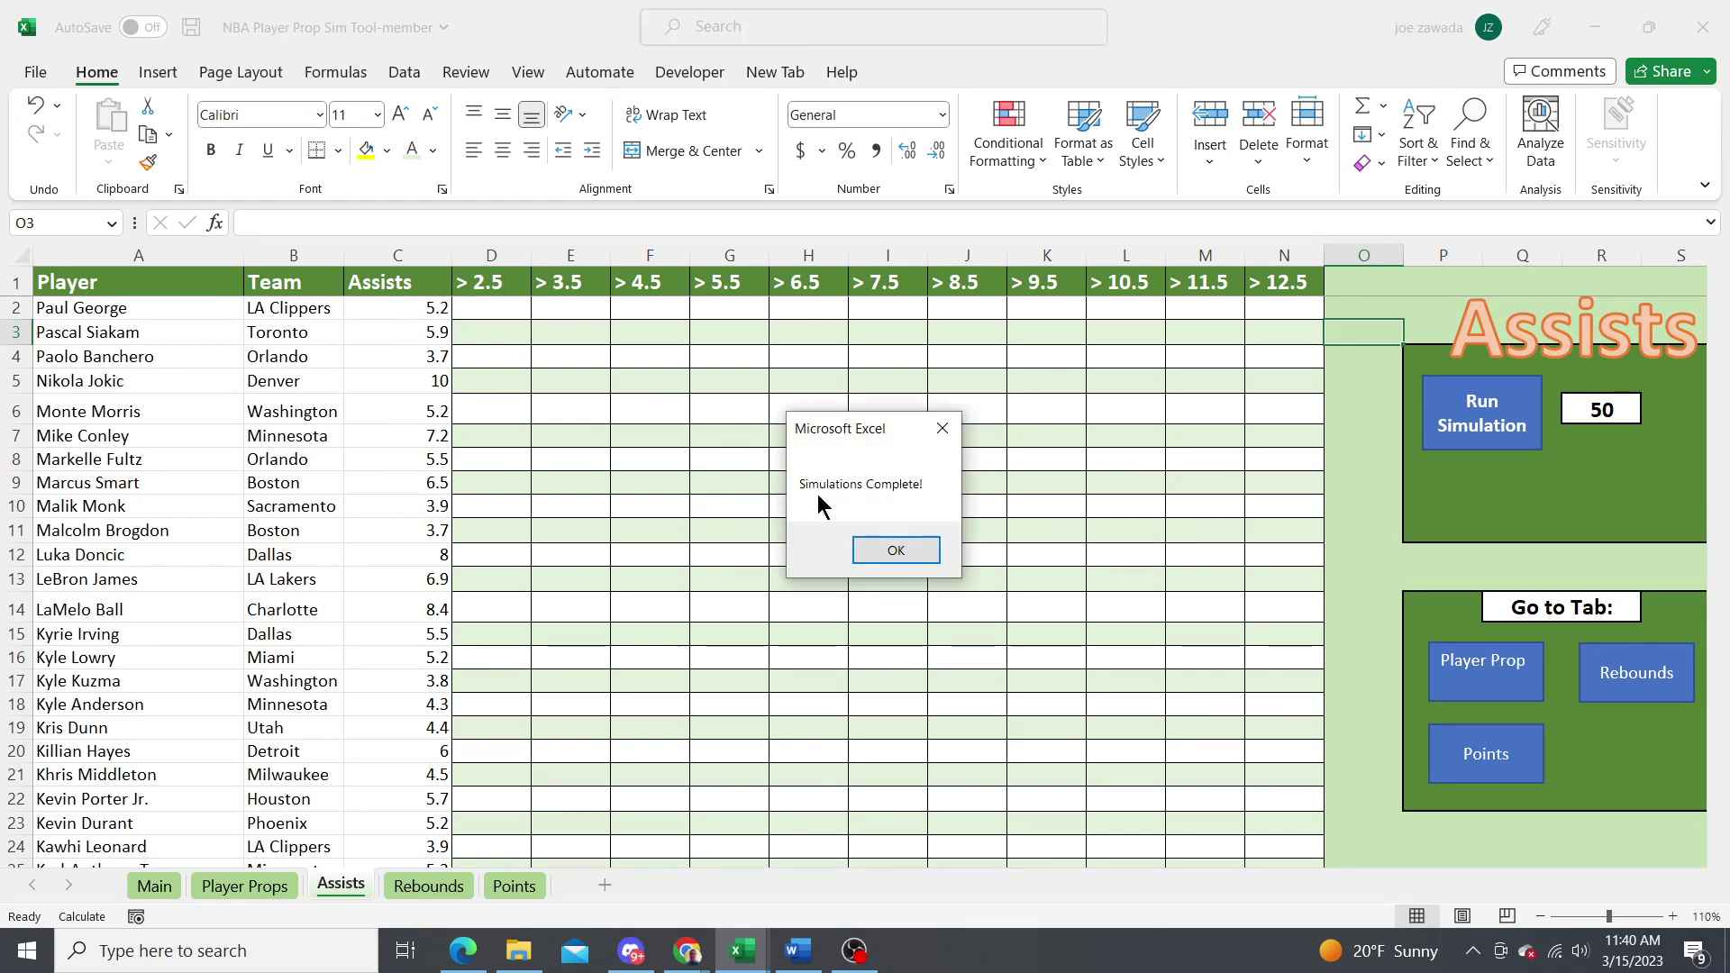
# Dismiss the Simulations Complete! message once the 50-run assists simulation finishes.
pyautogui.click(890, 547)
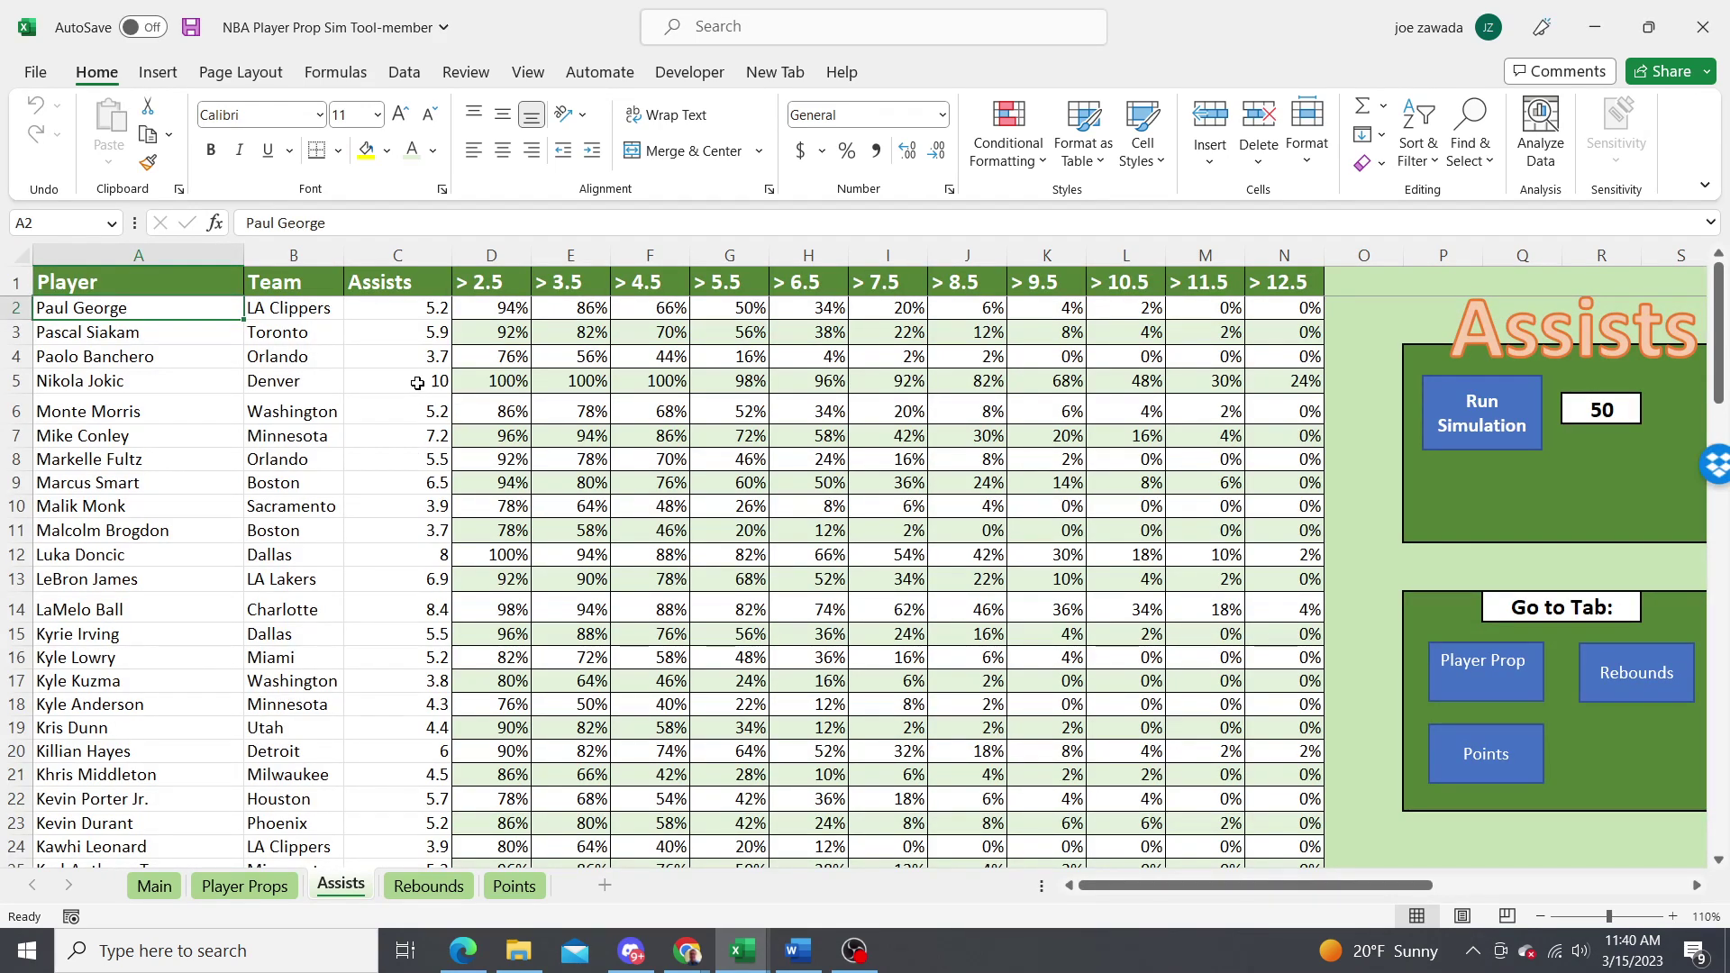
# Review the simulated over-assists percentages for thresholds from 2.5 through 12.5.
pyautogui.click(495, 386)
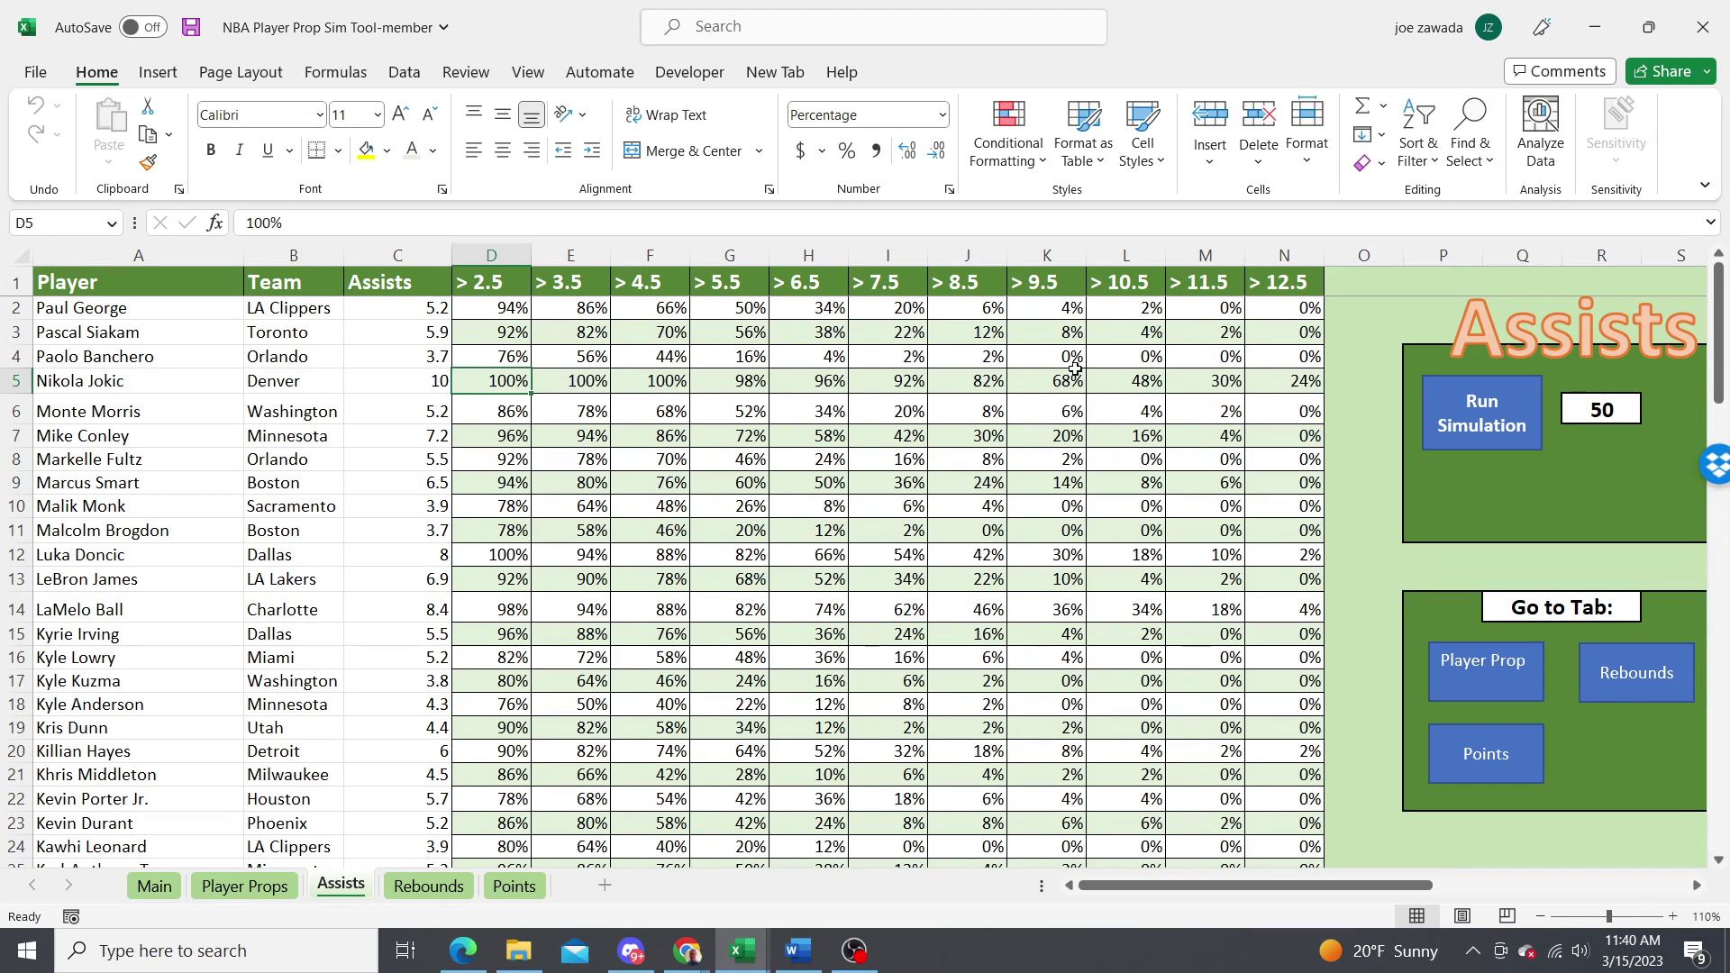
pyautogui.click(1278, 375)
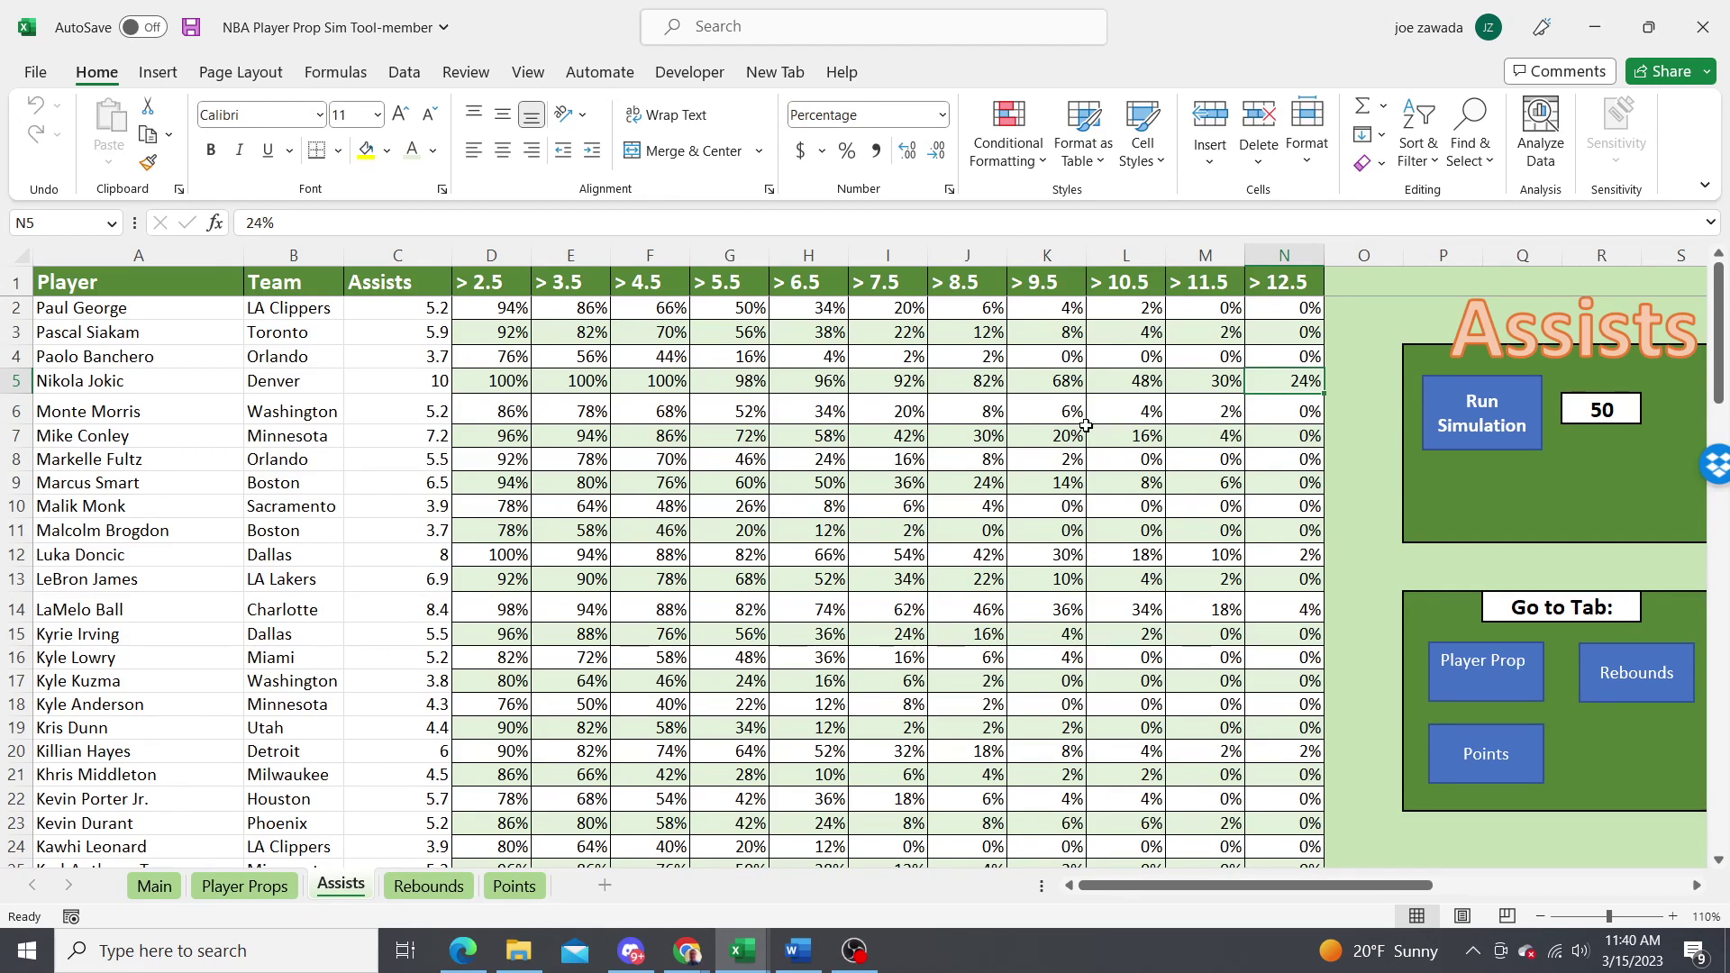
pyautogui.click(653, 487)
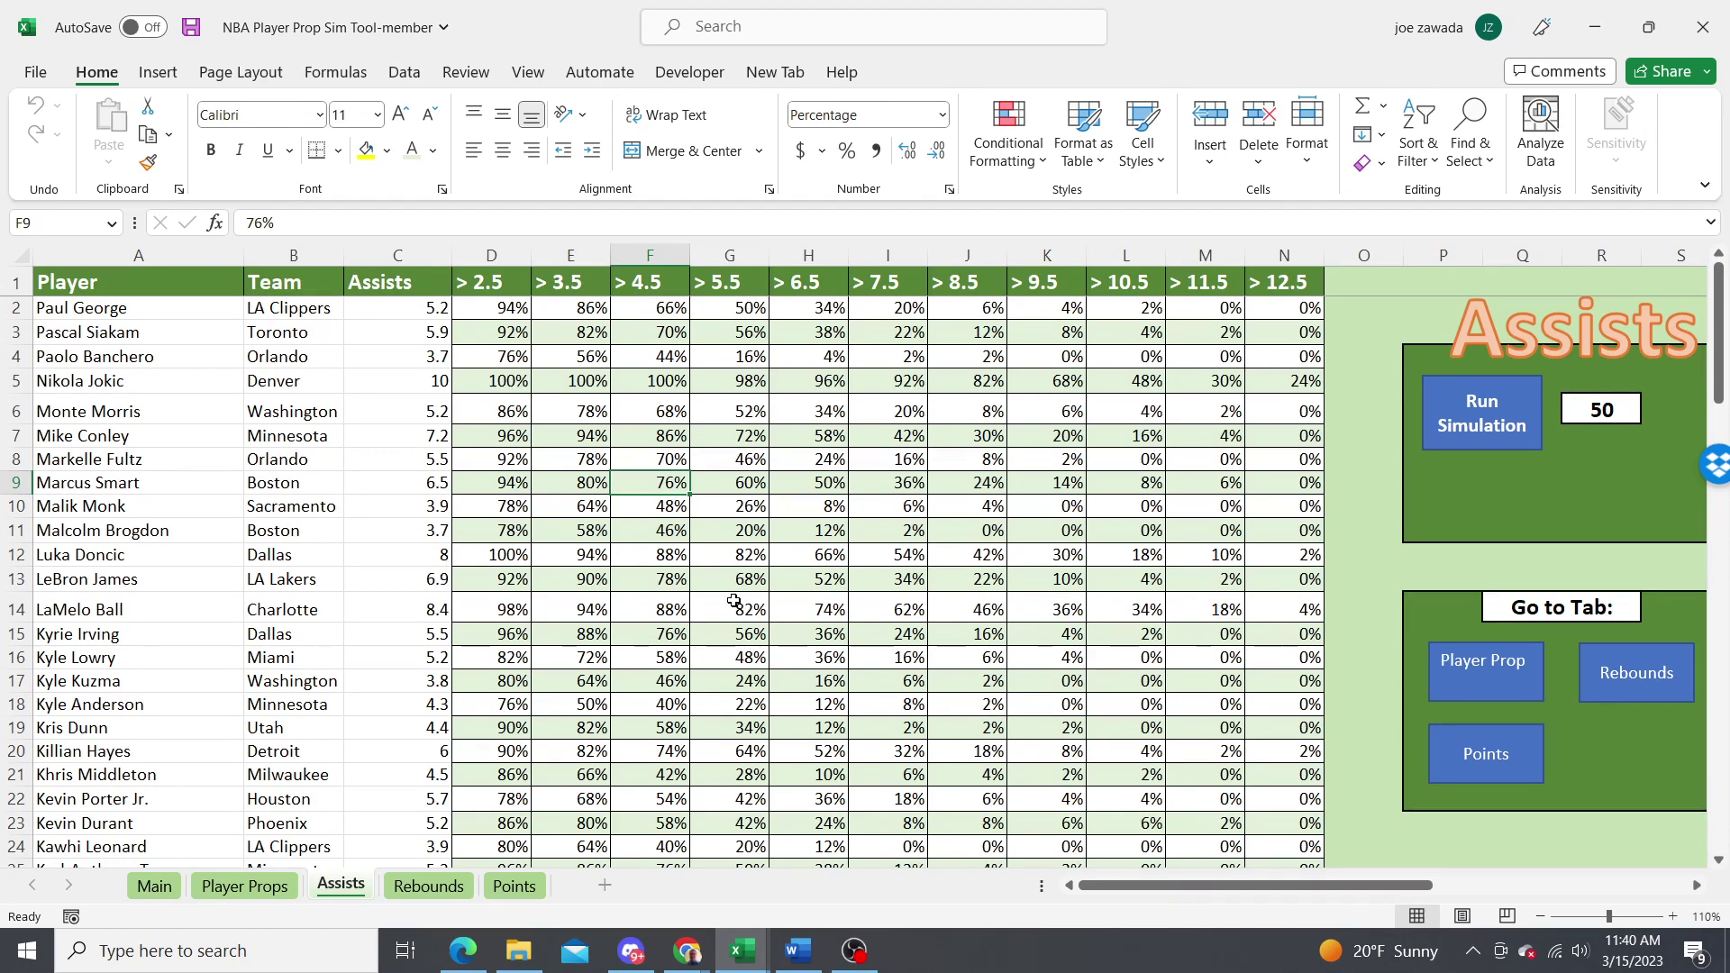
pyautogui.click(811, 483)
pyautogui.click(702, 380)
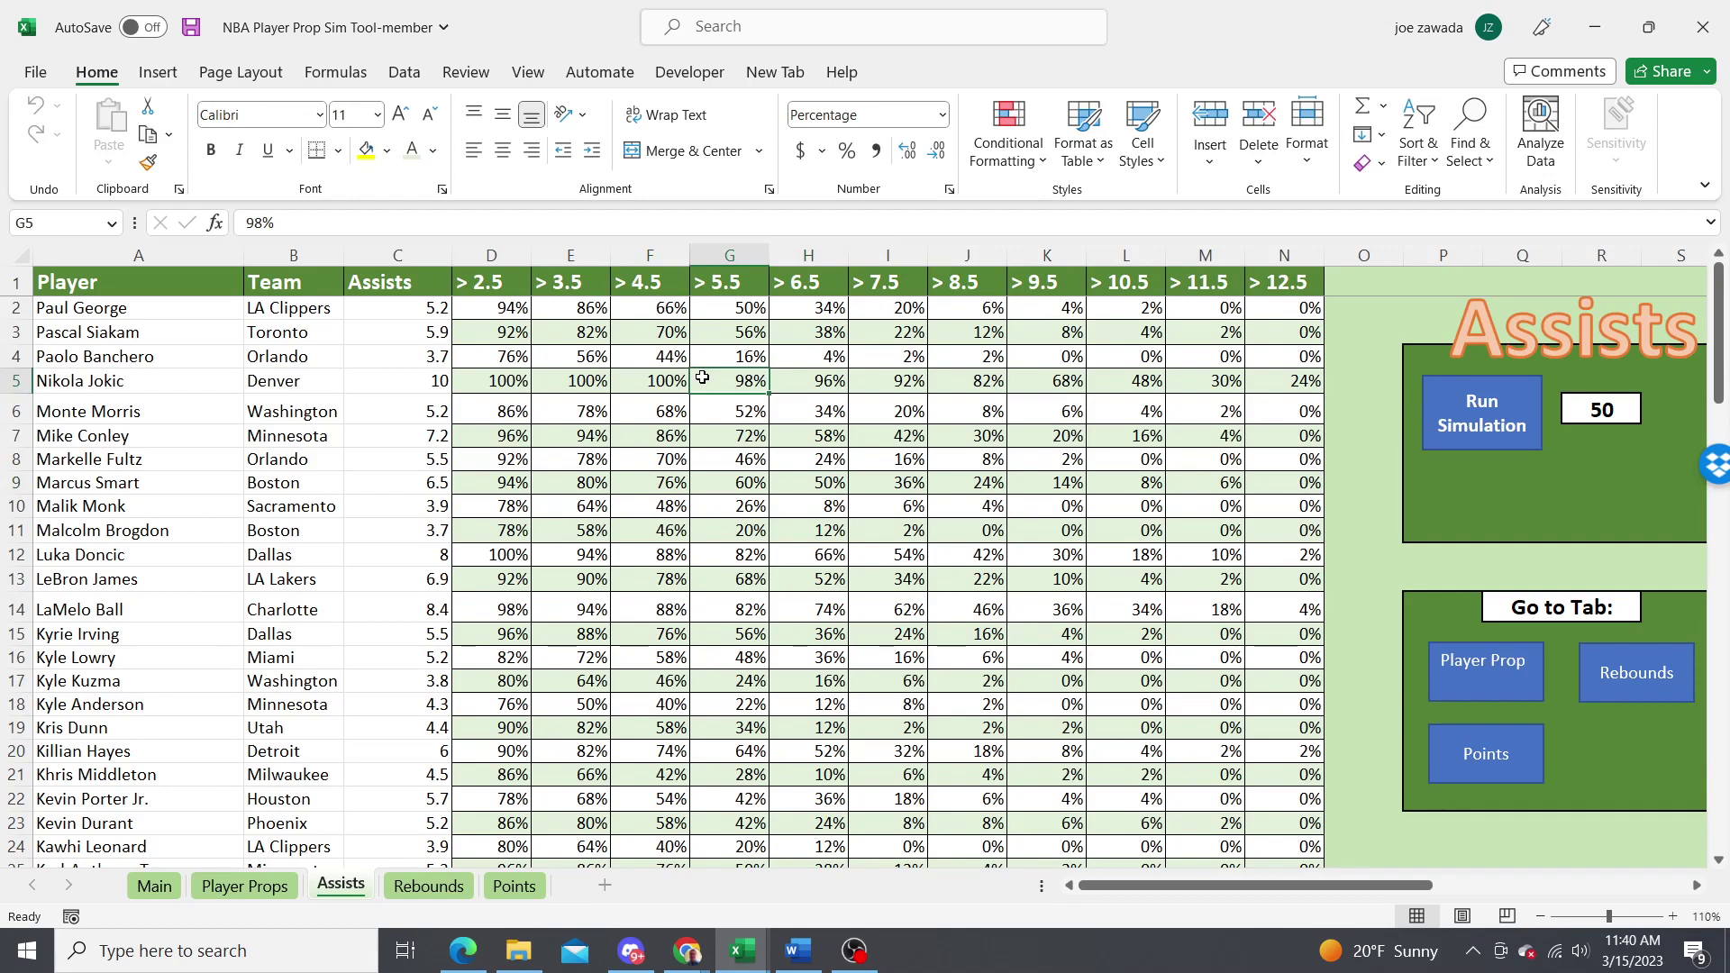
pyautogui.click(605, 618)
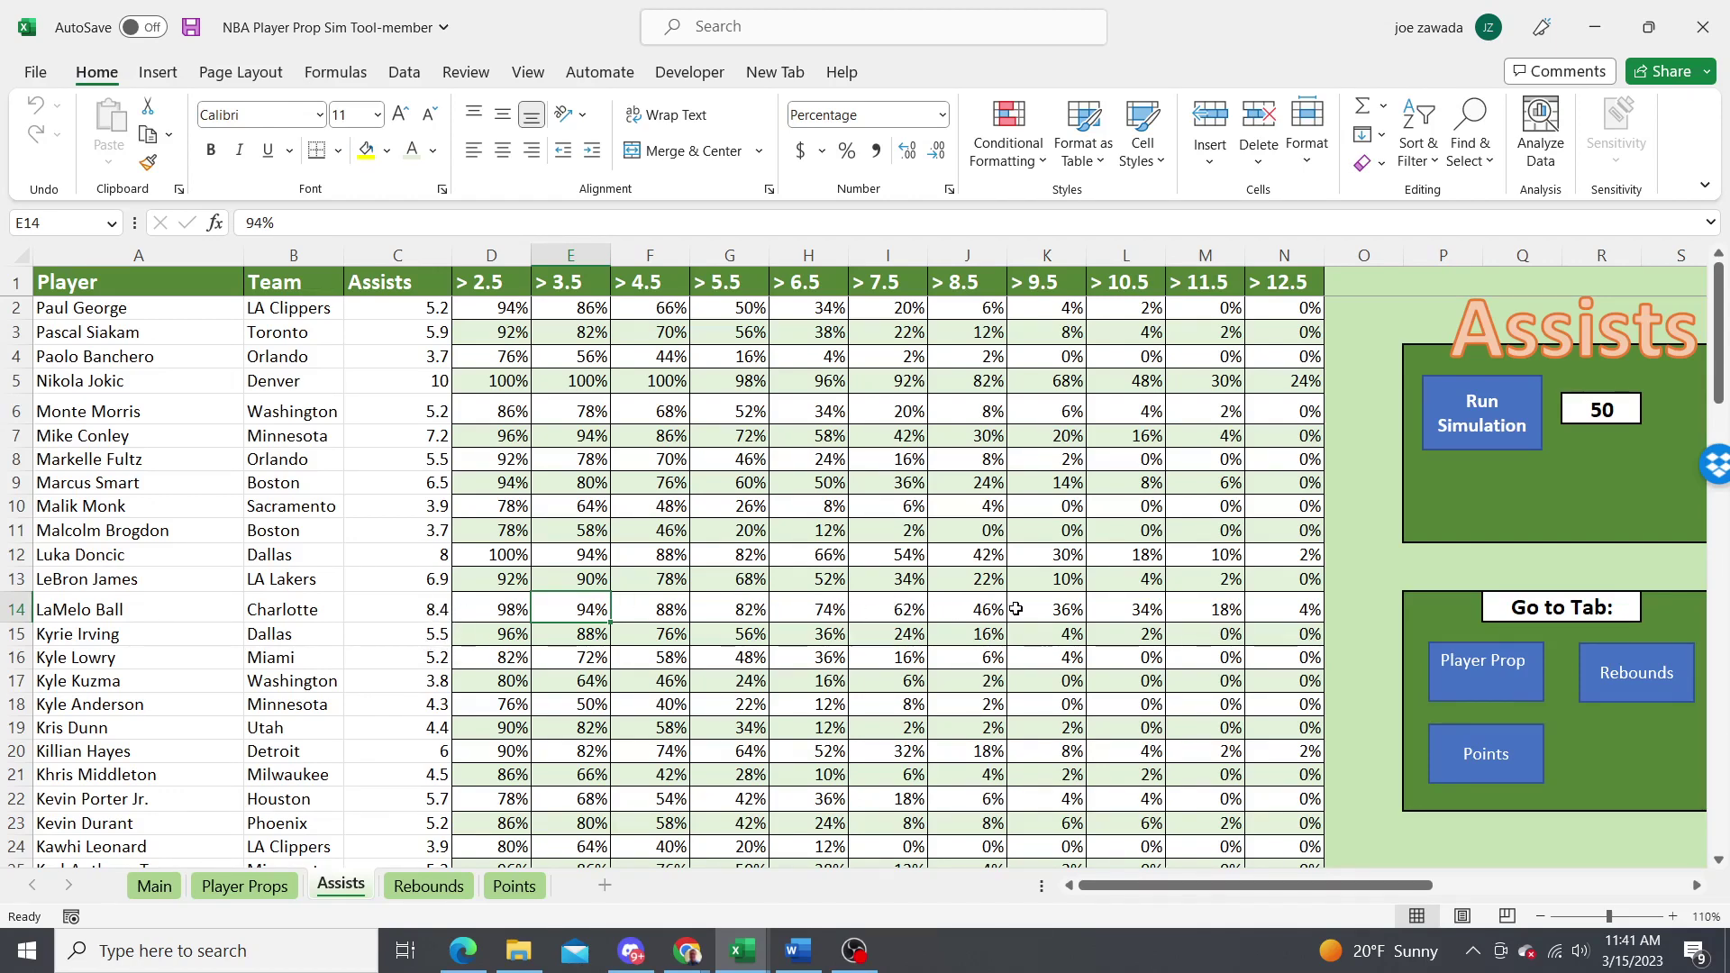
pyautogui.click(1043, 609)
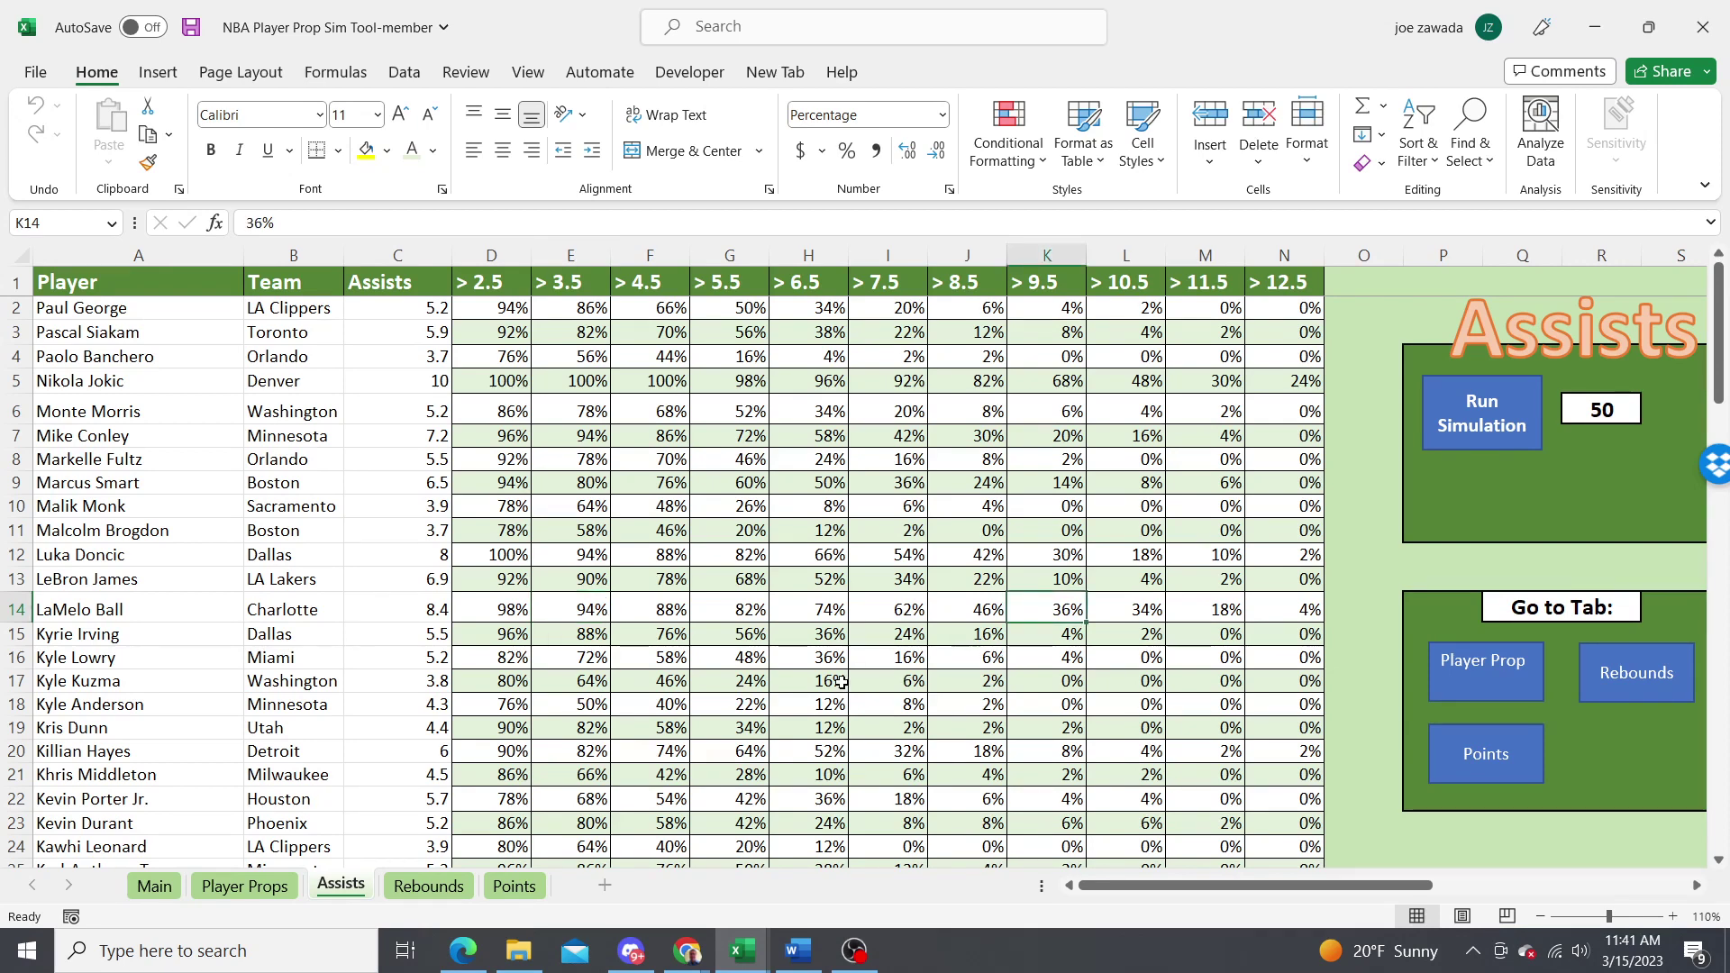